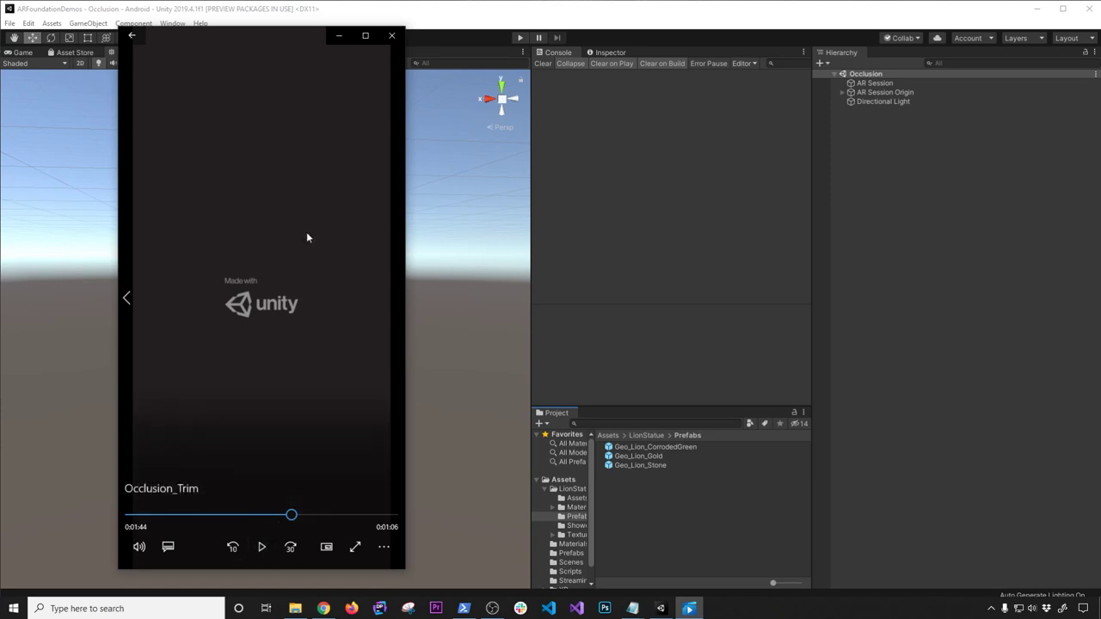
Step: Play the Occlusion_Trim demo of gold lions in Movies & TV to the end, then close the player
left_click(263, 548)
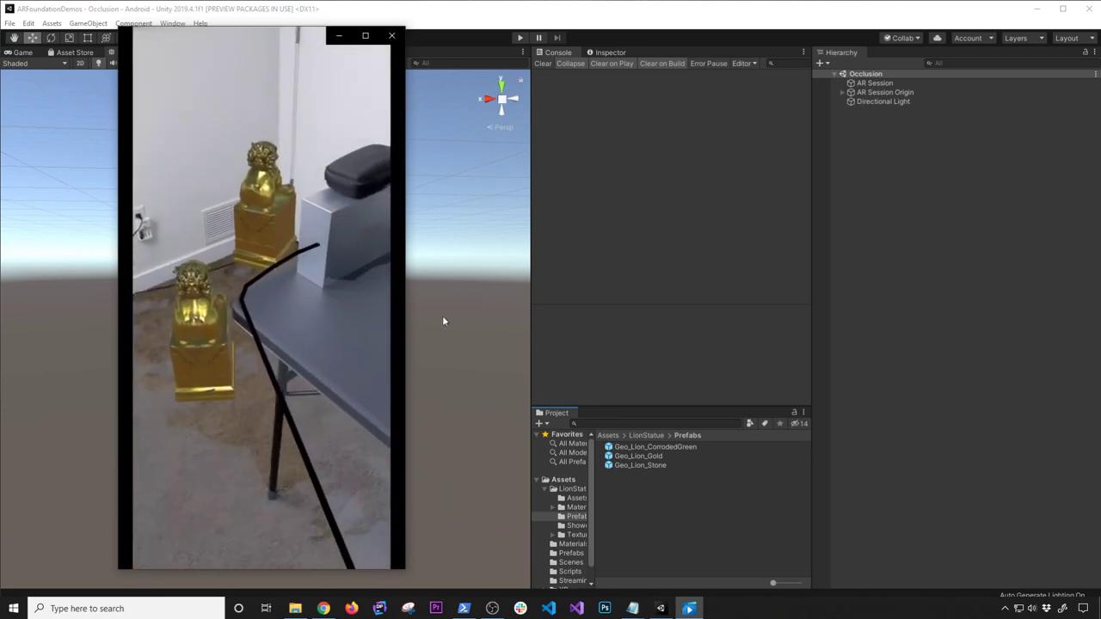
mouse_move(379, 292)
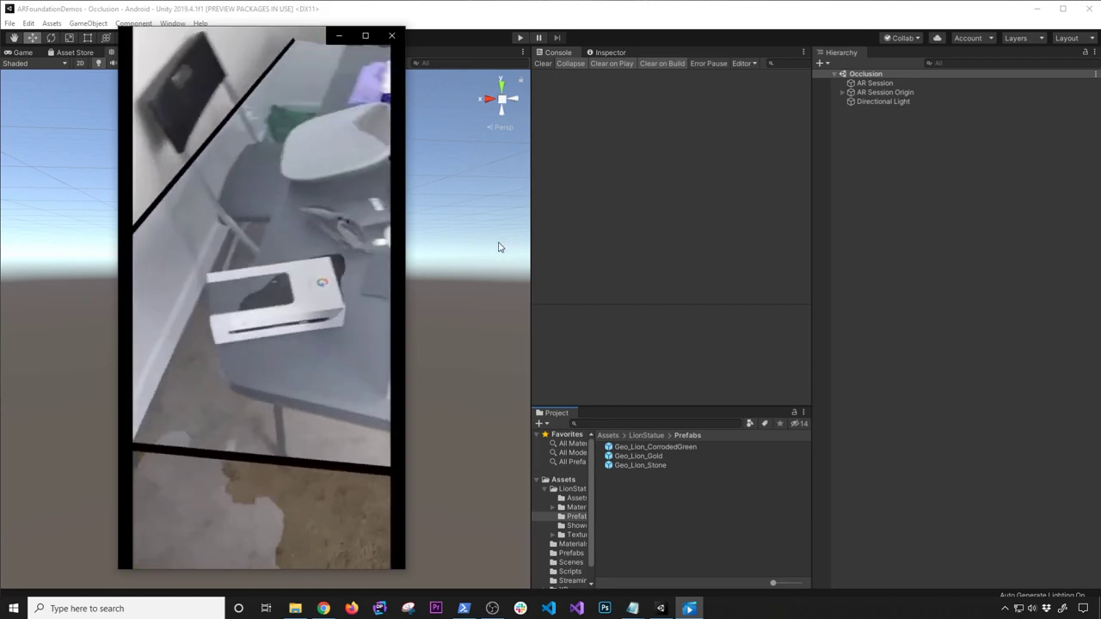
mouse_move(266, 265)
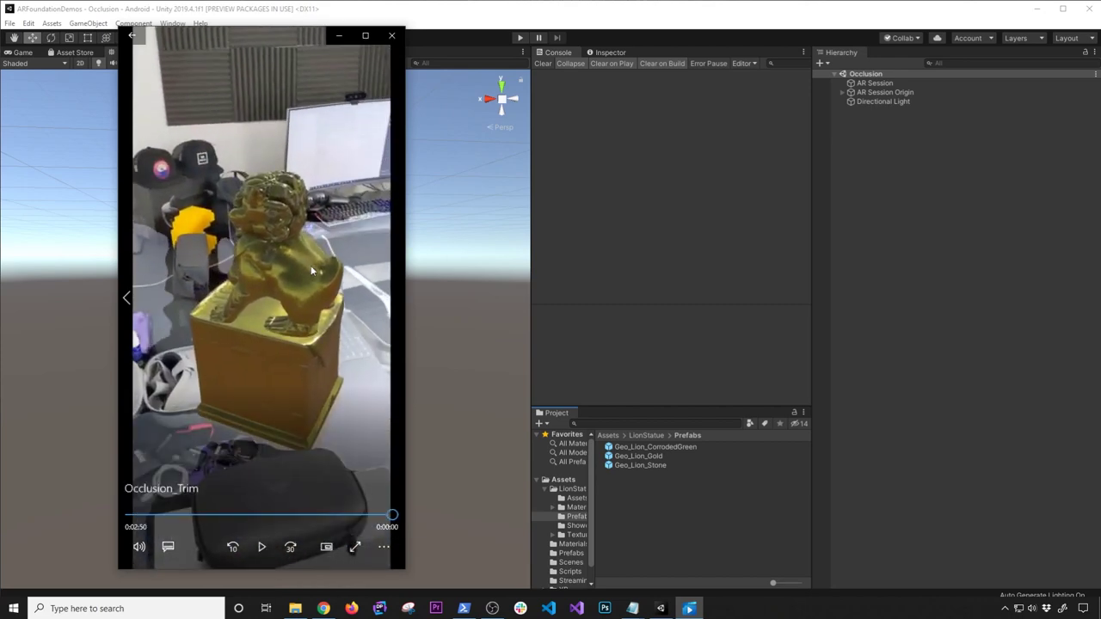
left_click(392, 37)
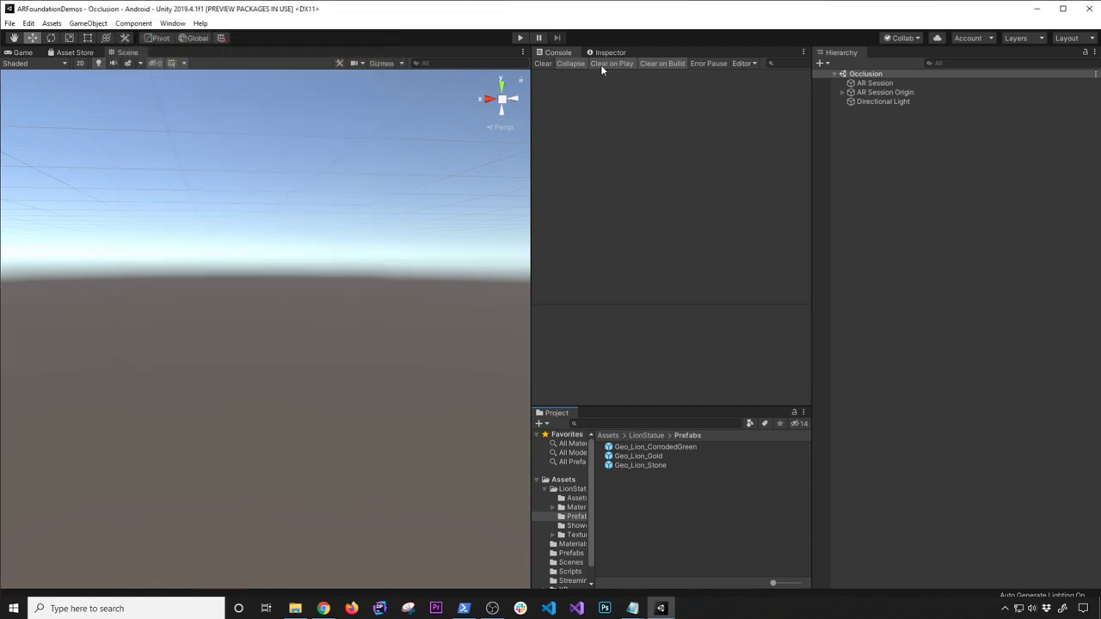
Step: Enlarge the Inspector and Project panels and show AR Session Origin's Placement Controller settings
left_click_drag(529, 505, 434, 506)
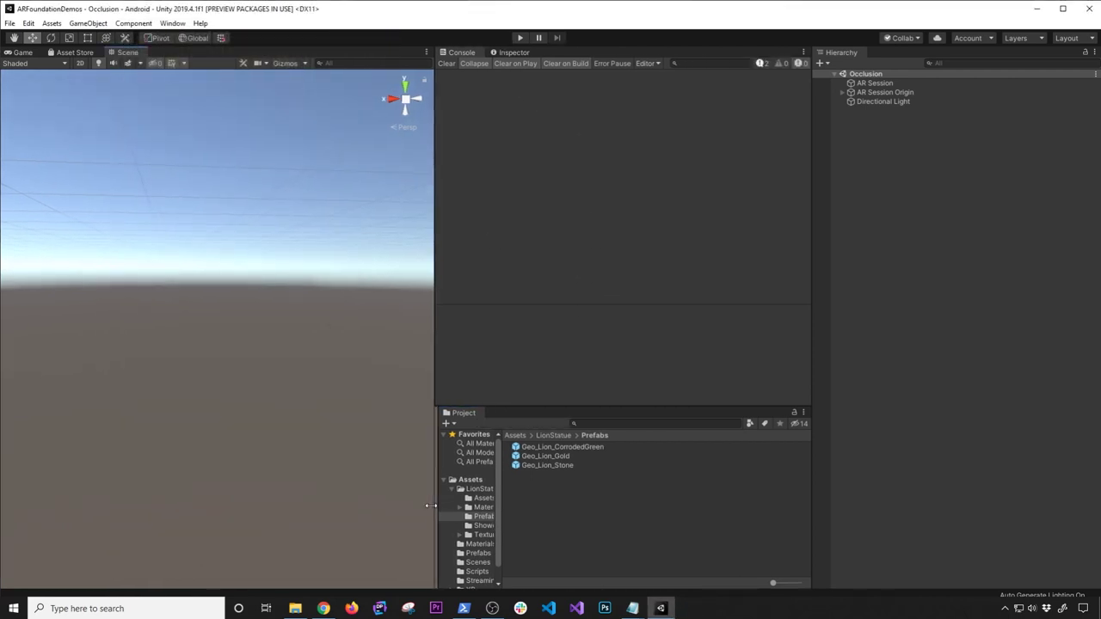
left_click_drag(498, 485, 591, 489)
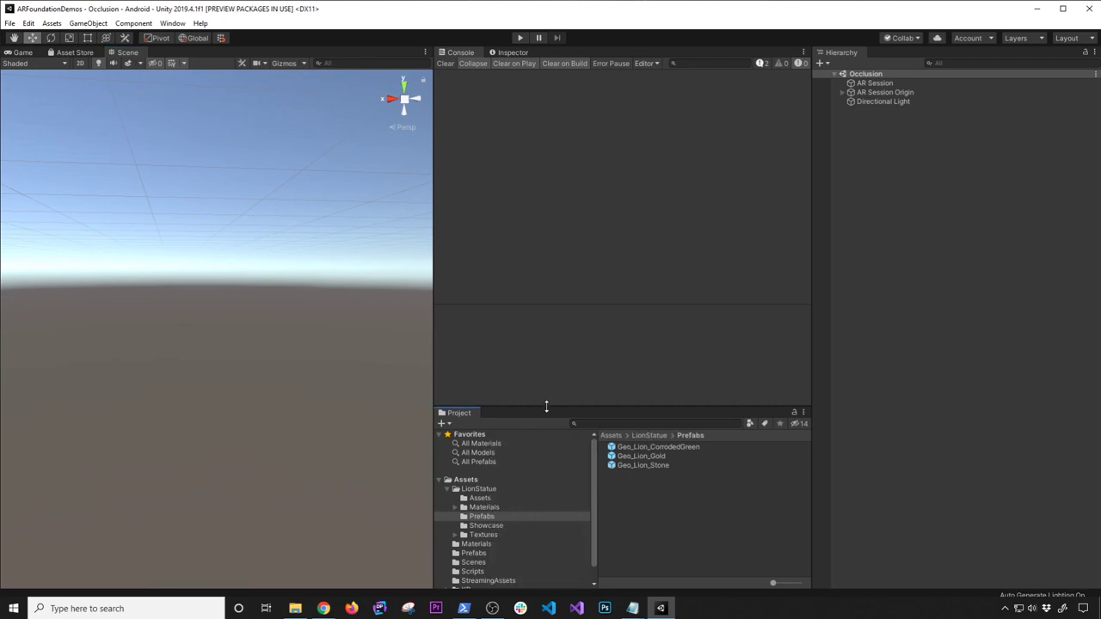
left_click_drag(546, 406, 567, 276)
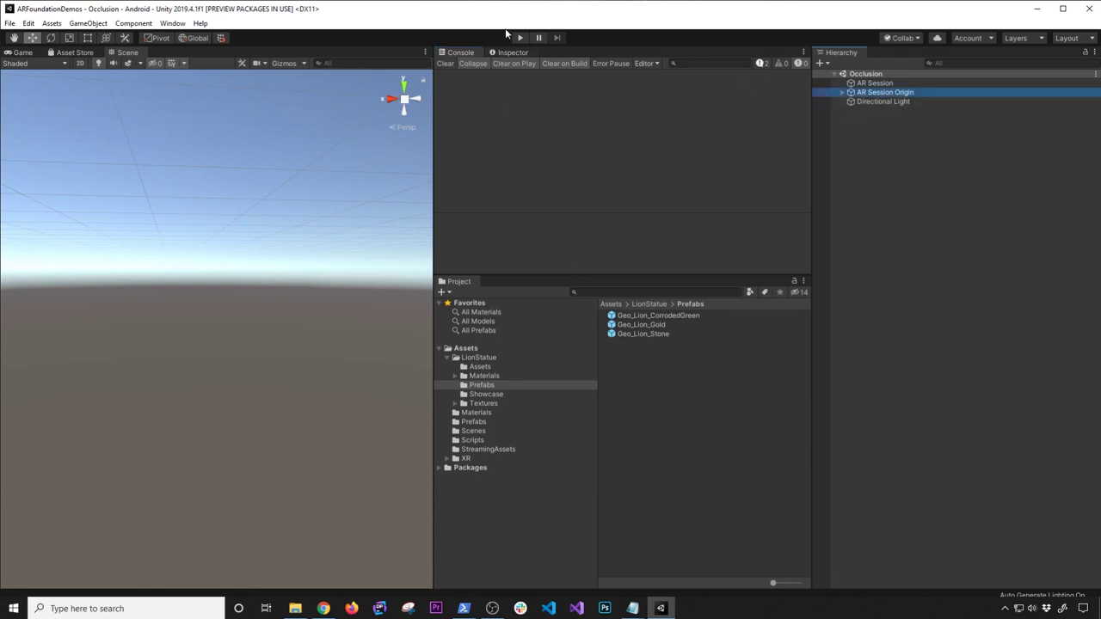
left_click(507, 53)
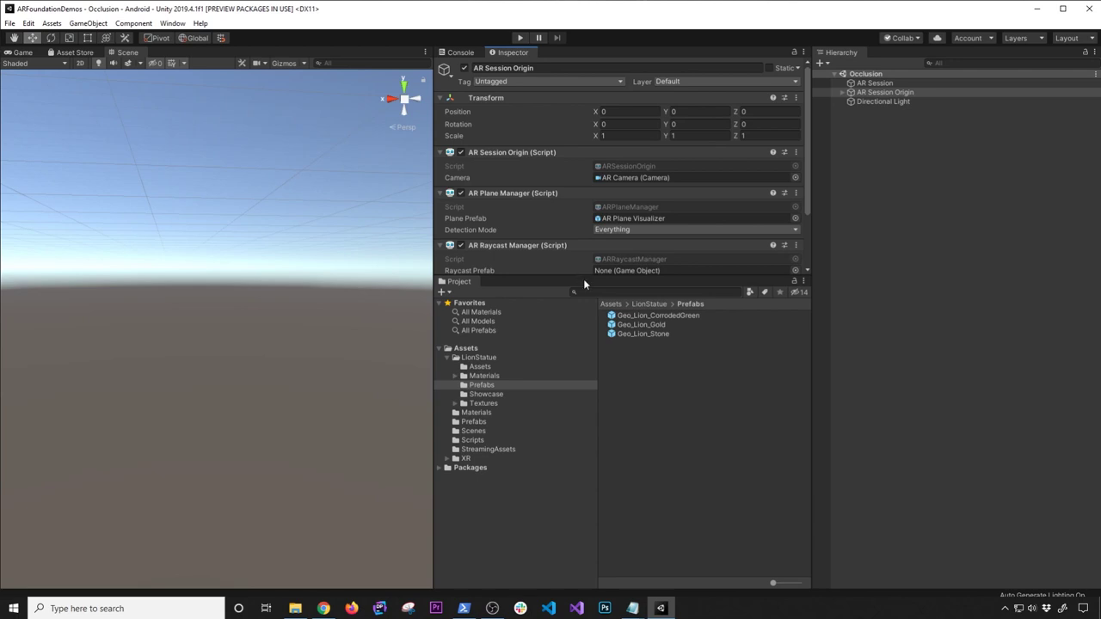
left_click_drag(585, 274, 579, 351)
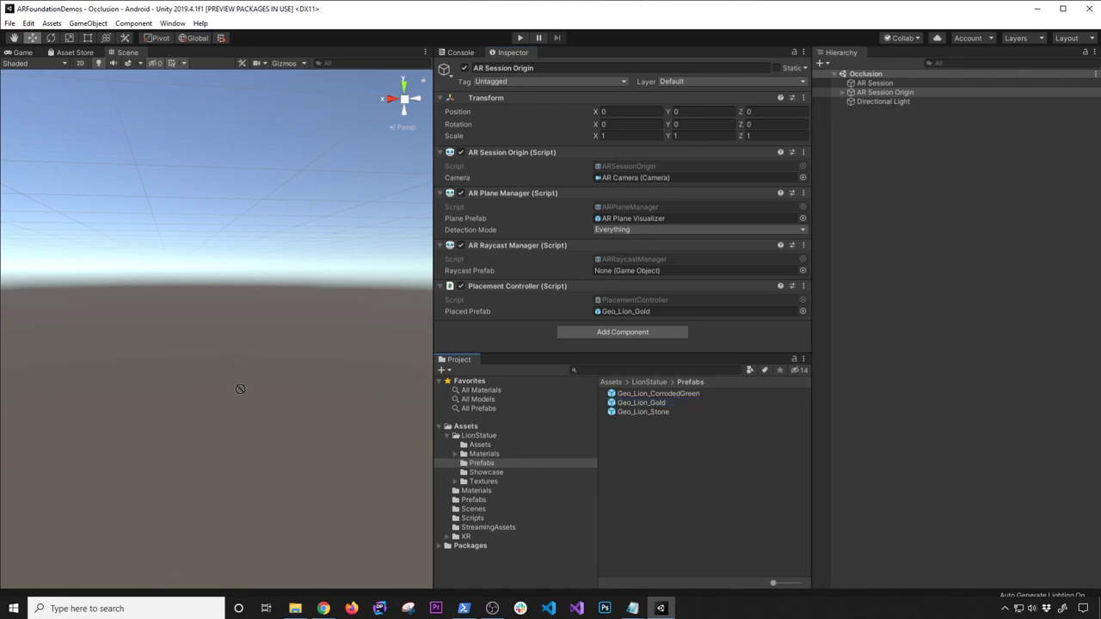
Step: Place a Geo_Lion_Gold lion in the Scene, frame it, and undo its deletion
left_click_drag(275, 362, 205, 408)
key("f")
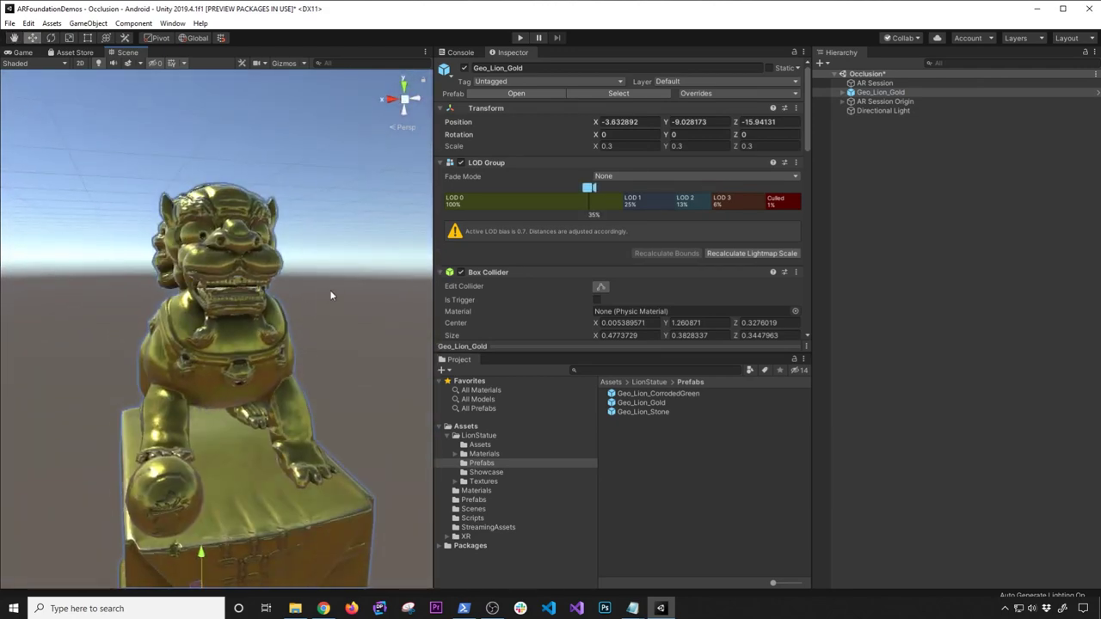
key("Delete")
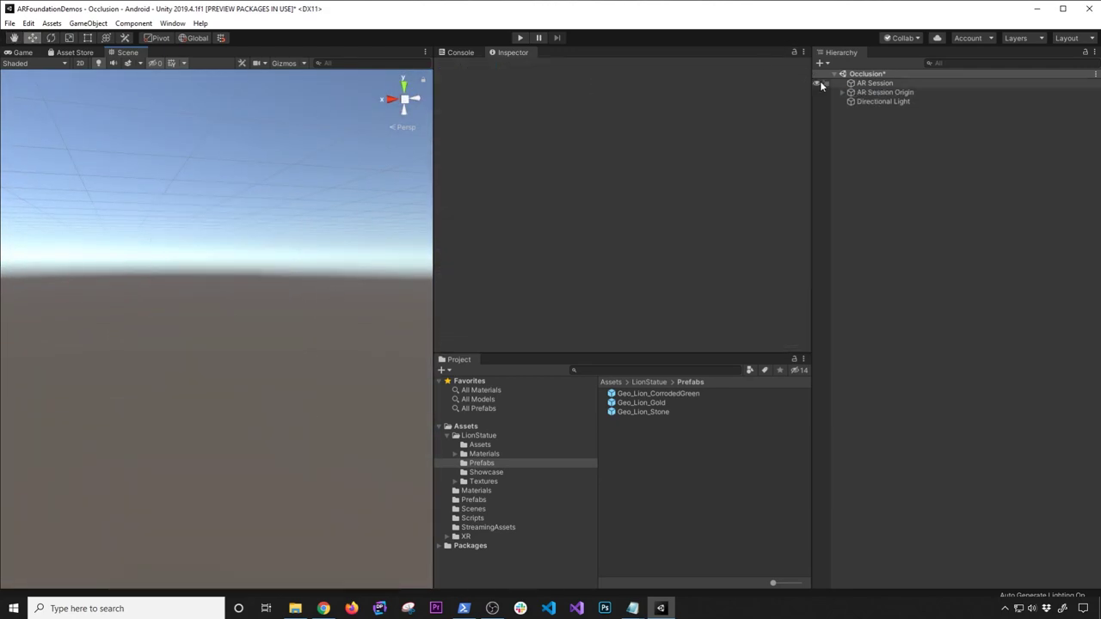
key("ctrl+z")
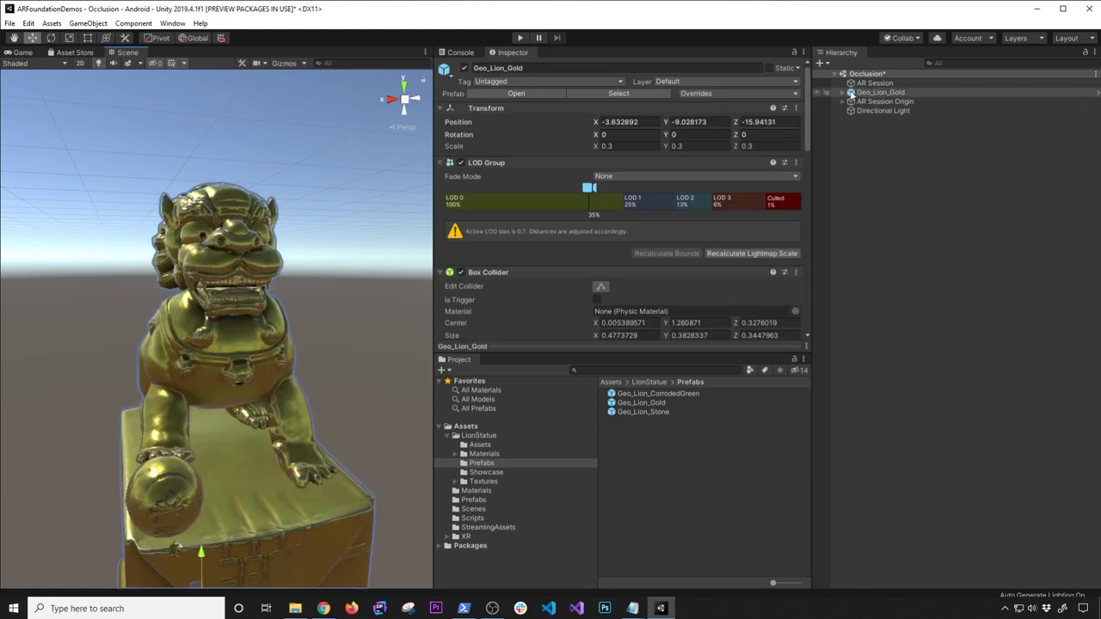
left_click(198, 322)
key("Delete")
key("Escape")
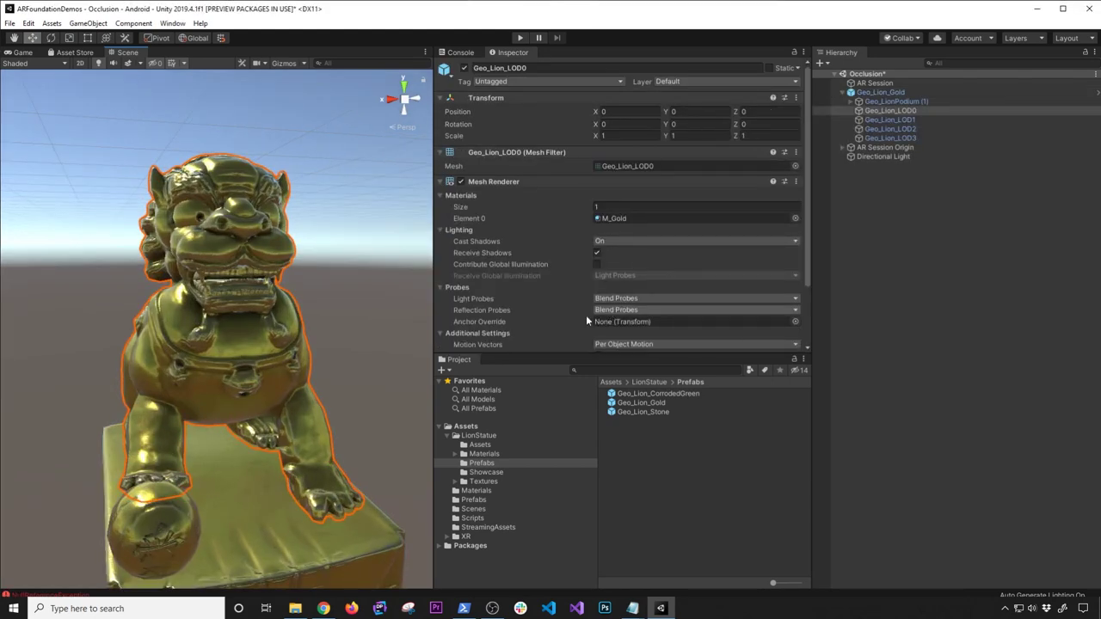
left_click(842, 95)
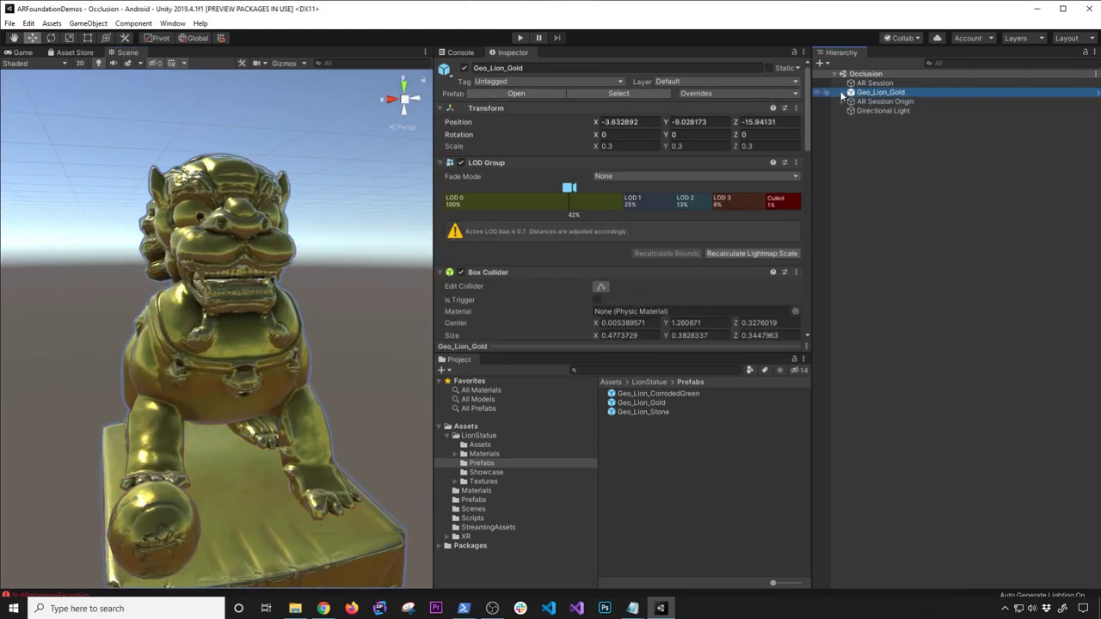
left_click(878, 101)
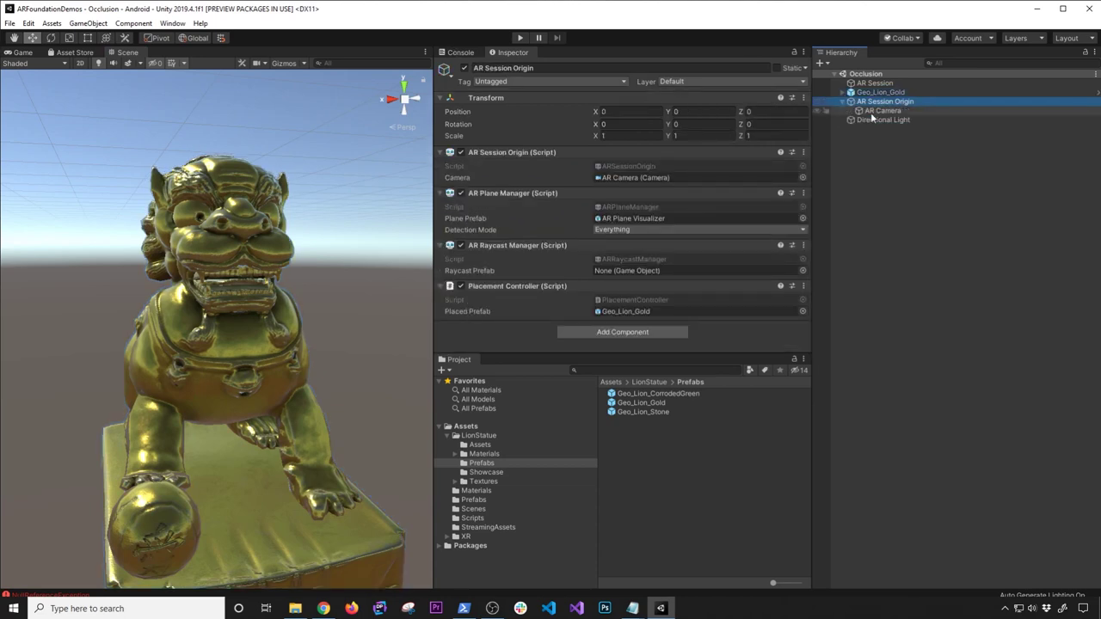
Step: Confirm the AR Camera's AR Occlusion Manager uses Medium Environment Depth Mode
left_click(881, 112)
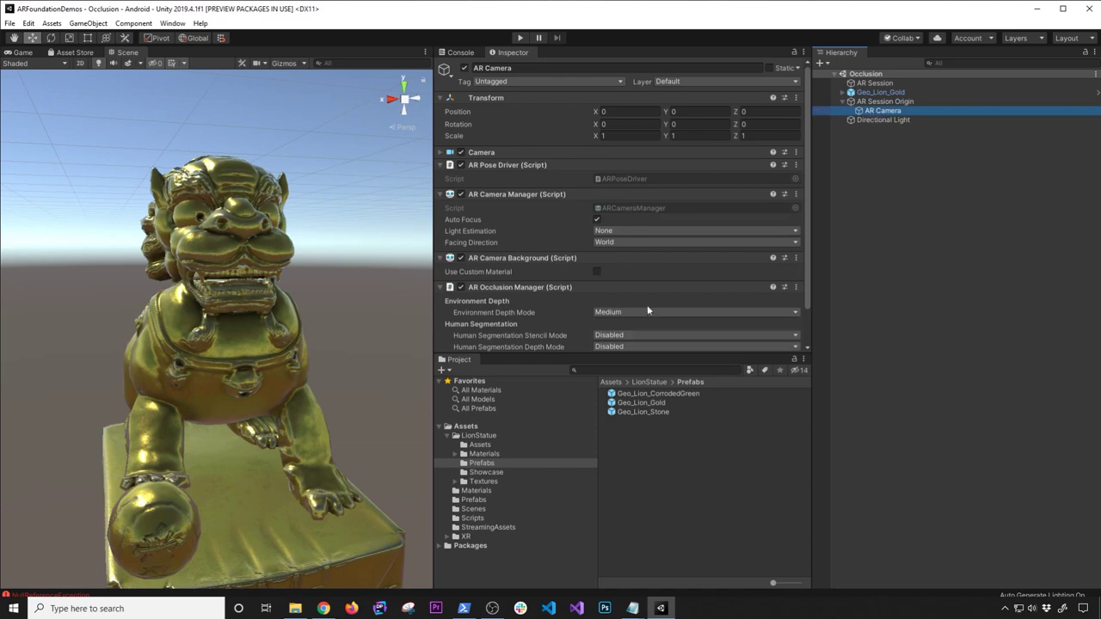
left_click_drag(687, 355, 683, 424)
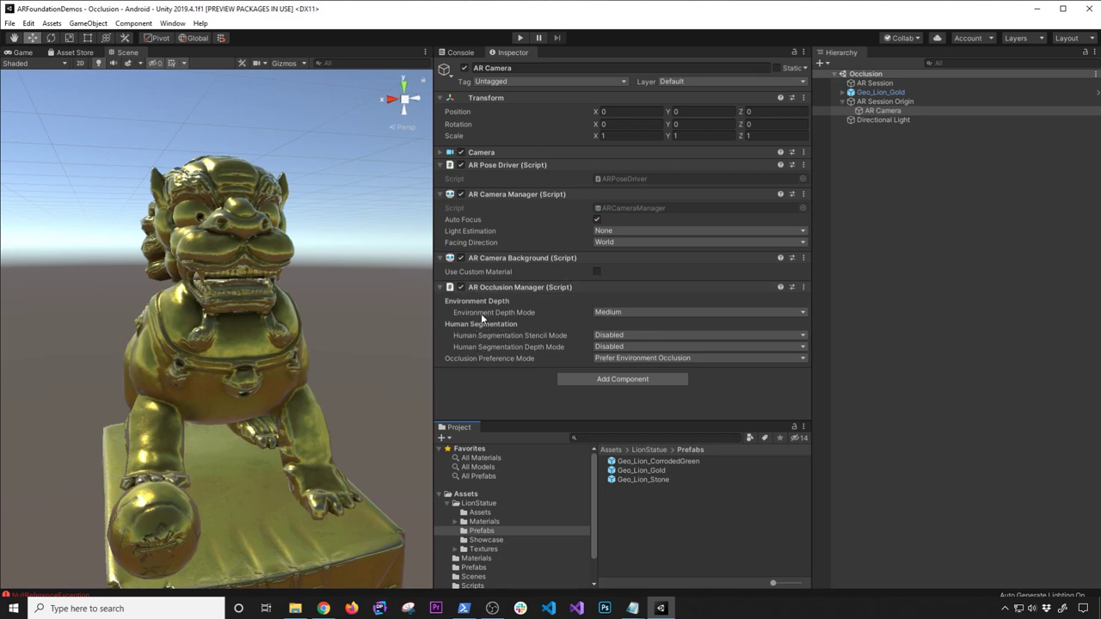
left_click(602, 313)
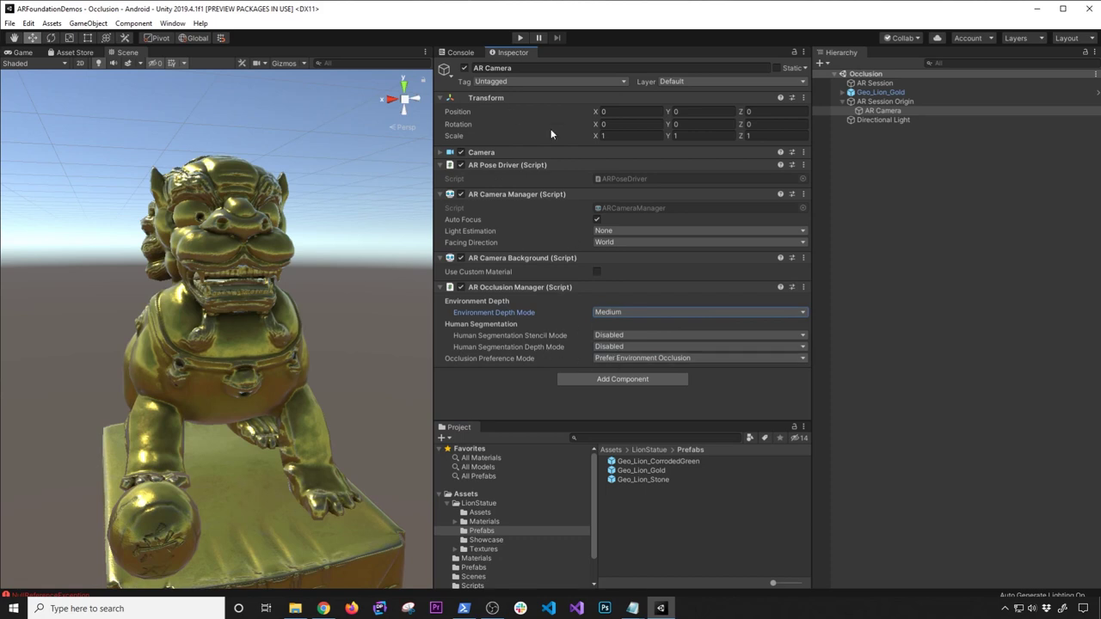
Step: Reselect AR Session Origin, tilt the view around the lion, and open Package Manager
left_click(884, 102)
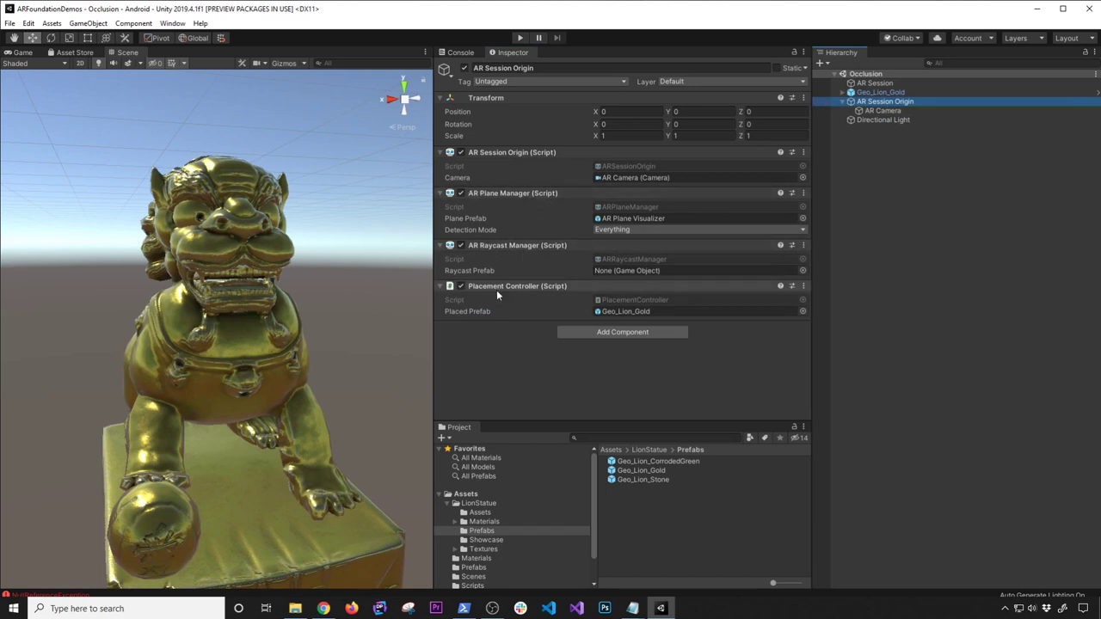
scroll(245, 322, "down", 5)
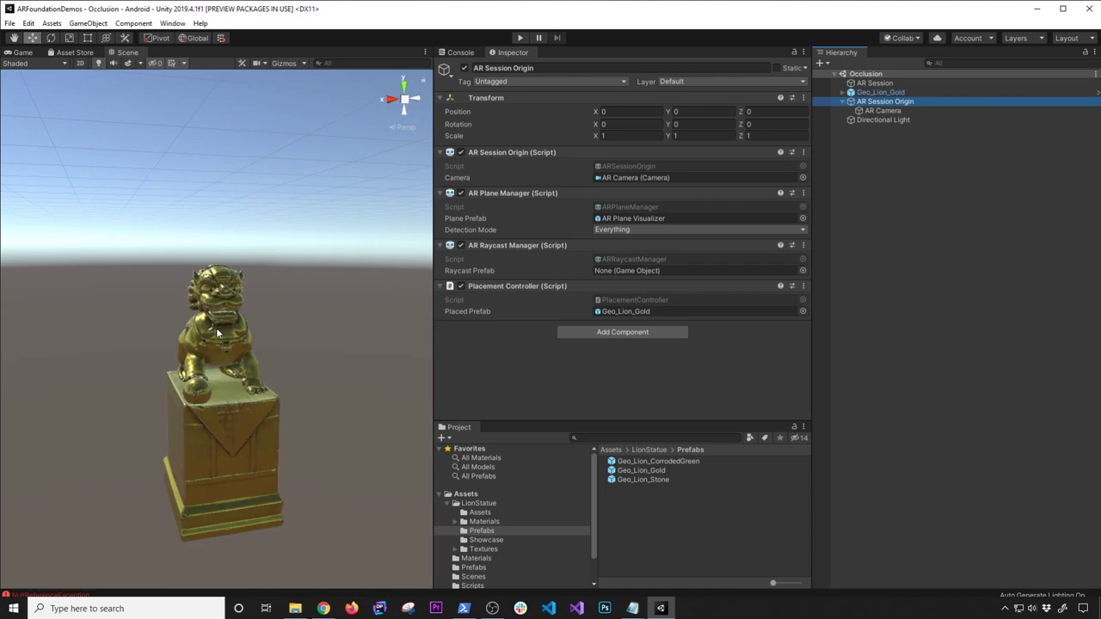
left_click_drag(233, 310, 320, 369, "alt")
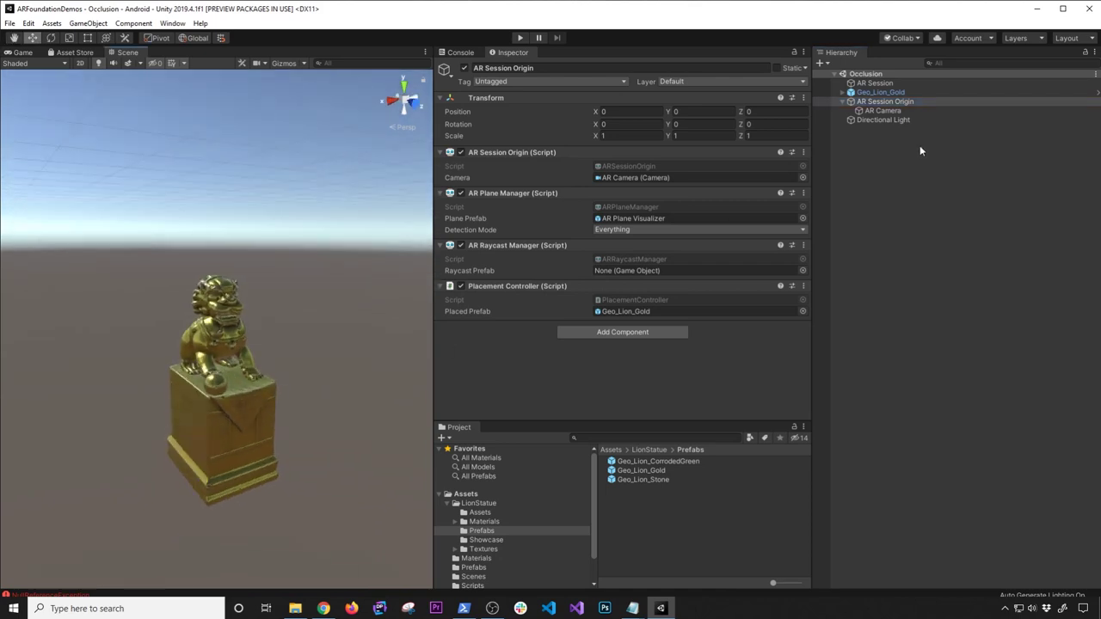
left_click(172, 23)
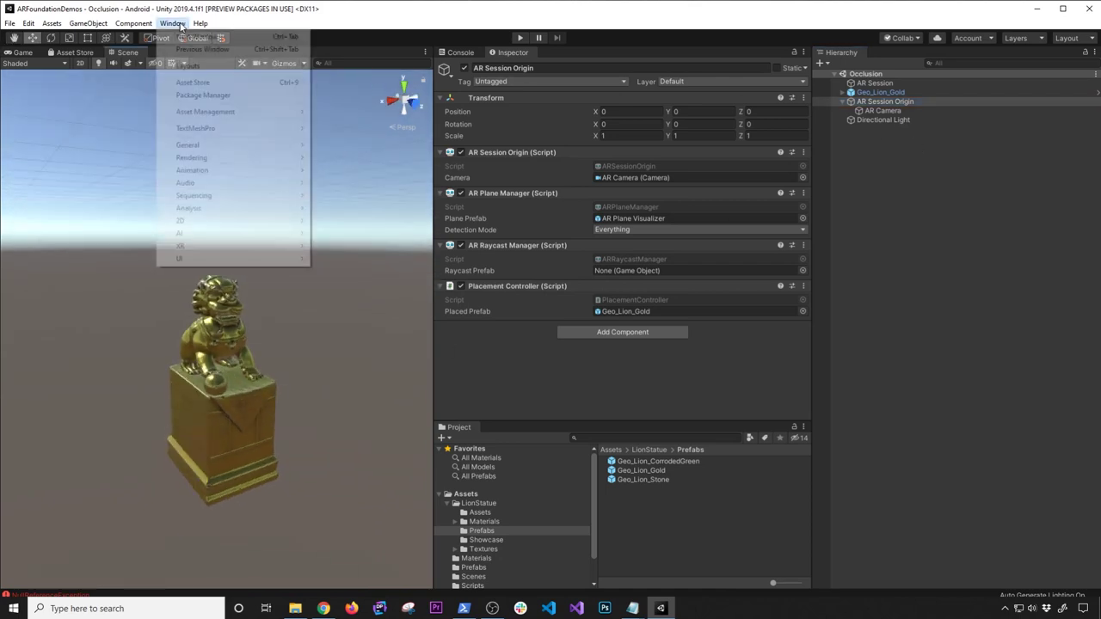
left_click(206, 95)
Step: Make the Package Manager window taller and move it to uncover the lion
left_click_drag(338, 133, 365, 103)
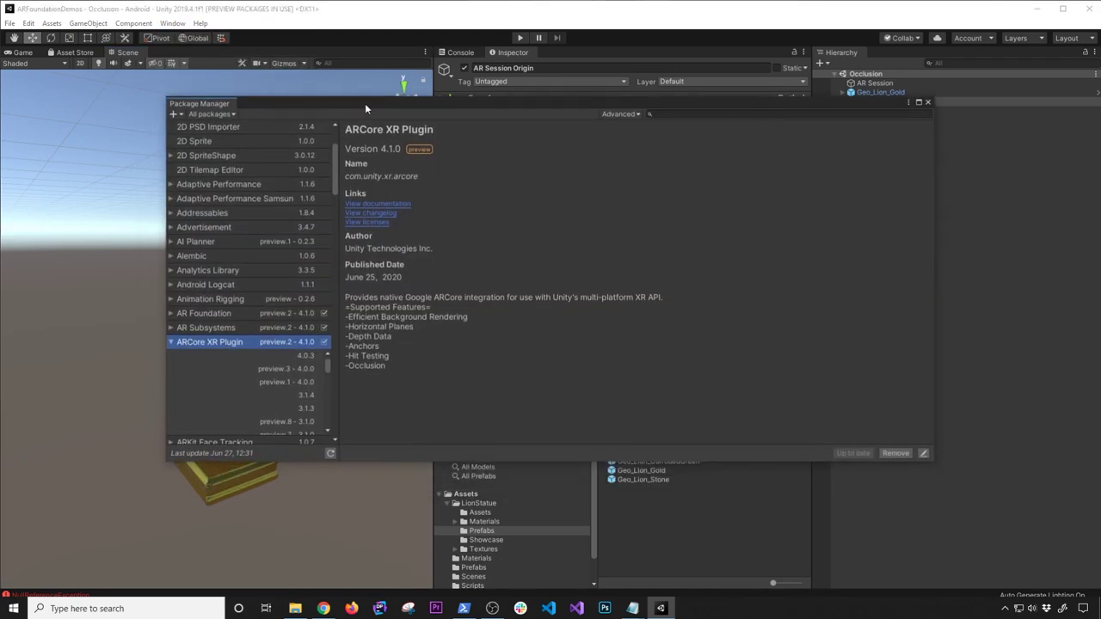
left_click_drag(750, 460, 749, 537)
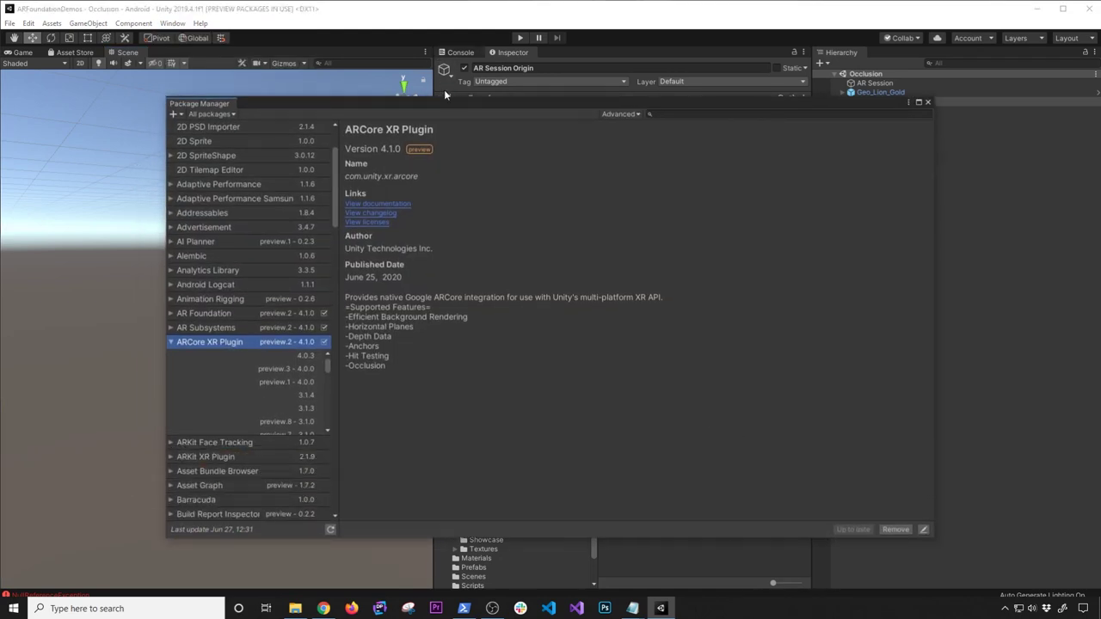
left_click_drag(446, 98, 468, 84)
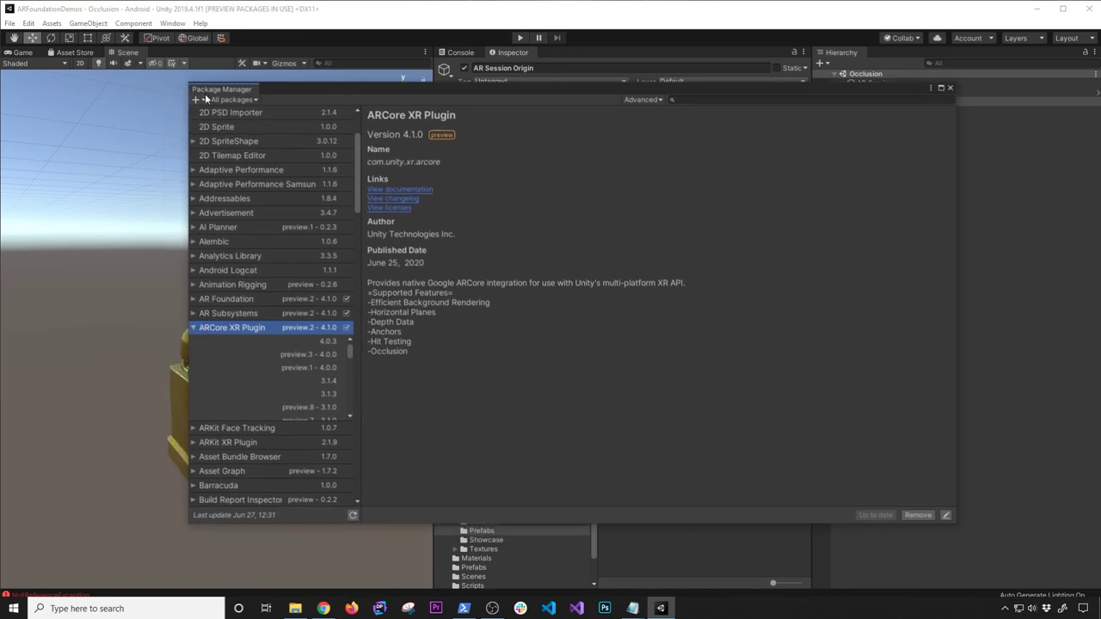
Step: Launch Unity Hub from a Windows search for 'unity'
left_click(115, 609)
type("unity")
key("Return")
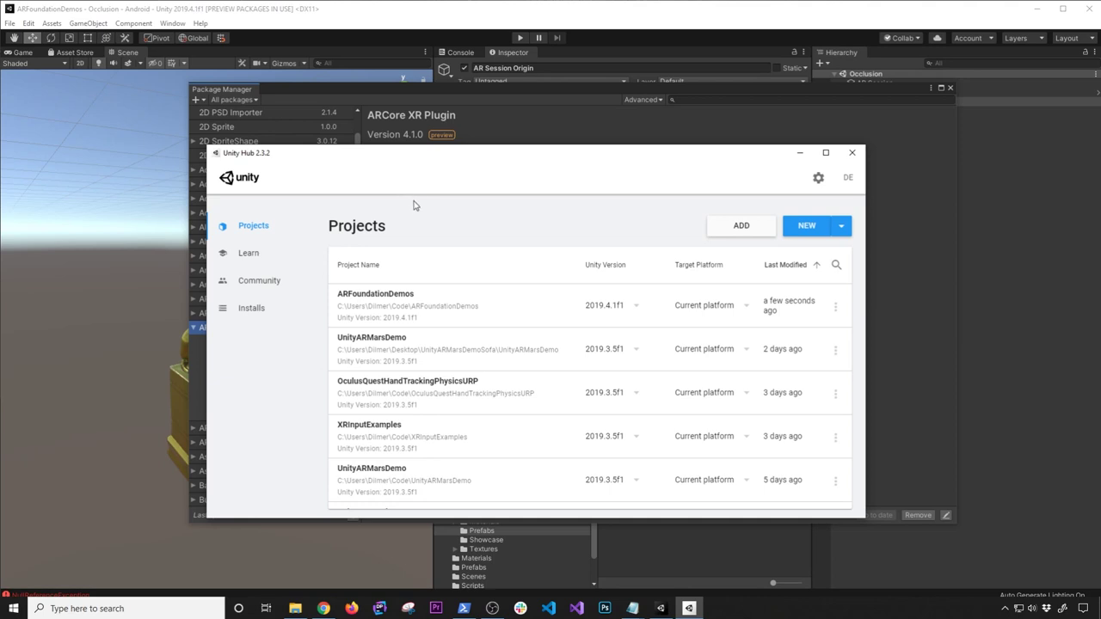
Step: Review Unity Hub's installed editors, including 2019.4.1f1 LTS, then close the Hub
left_click(249, 309)
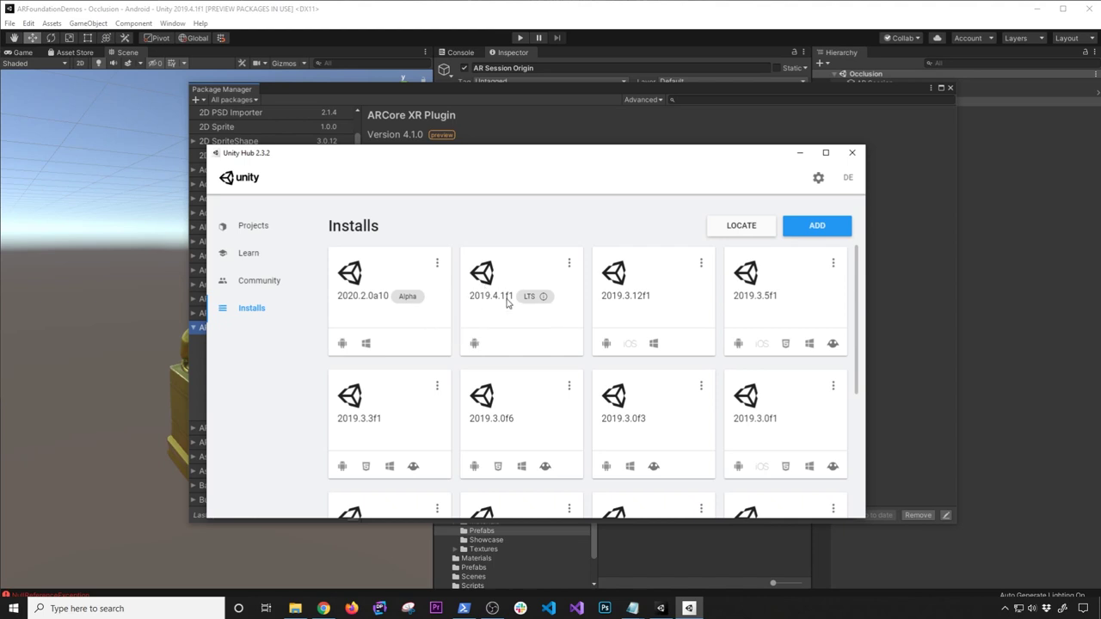
mouse_move(508, 300)
left_click(852, 153)
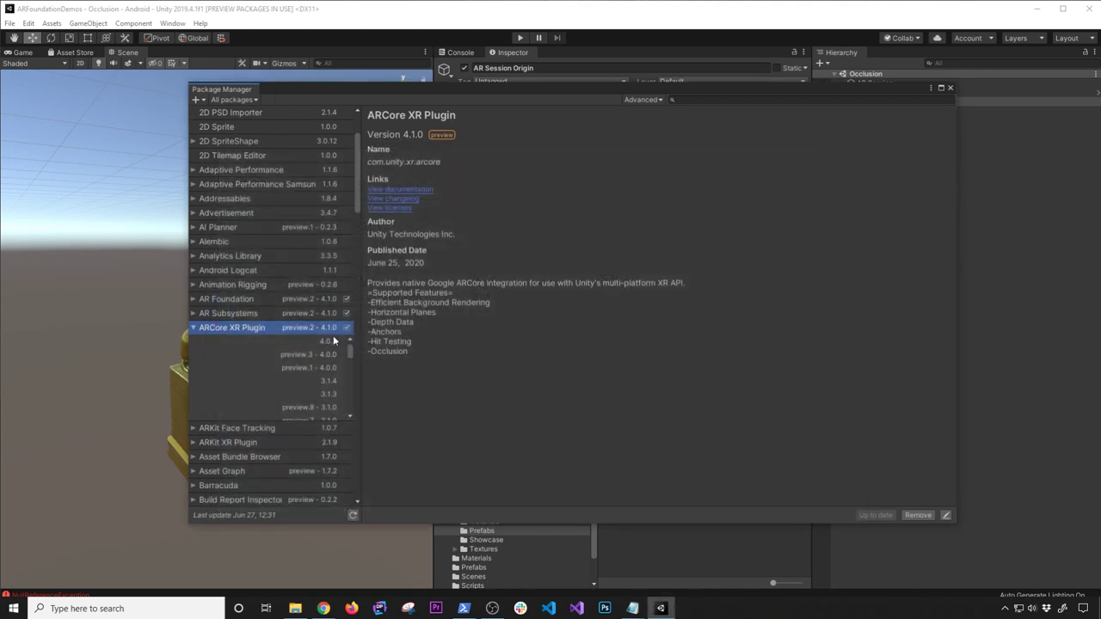
Step: List AR Foundation versions 4.0.2 and verified 2.1.8, view ARCore XR Plugin 4.1.0, then close Package Manager
left_click(230, 298)
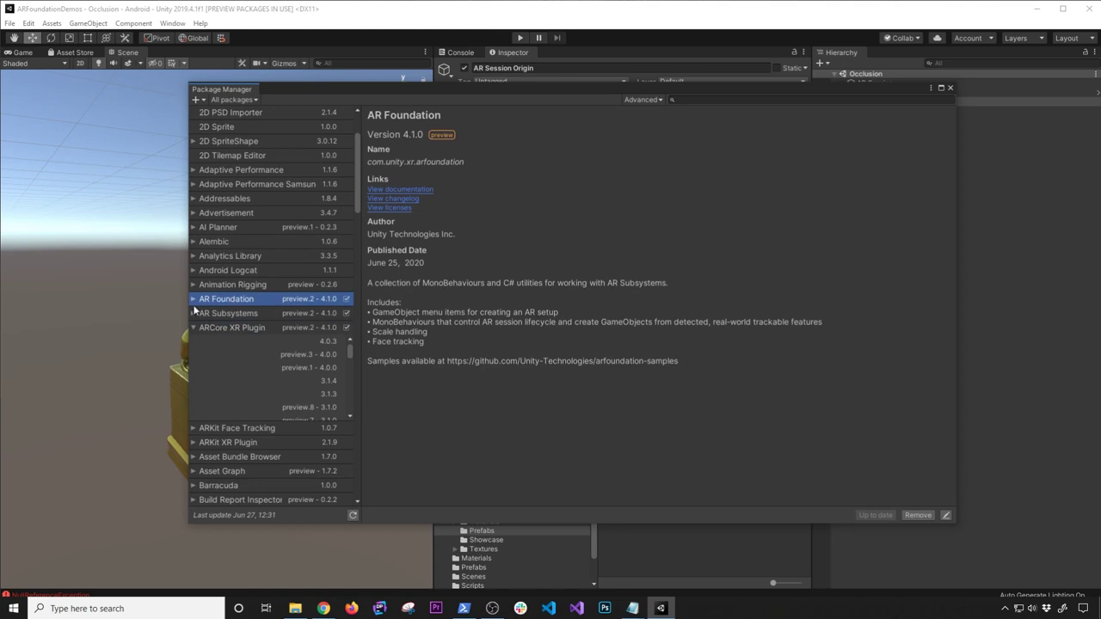
left_click(193, 300)
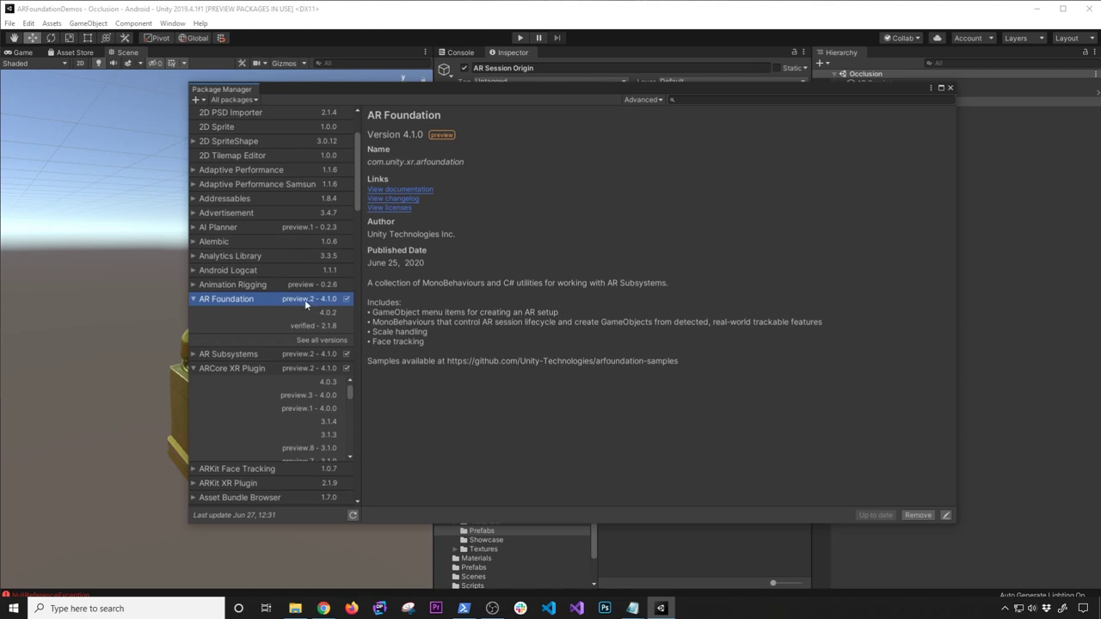
left_click(220, 351)
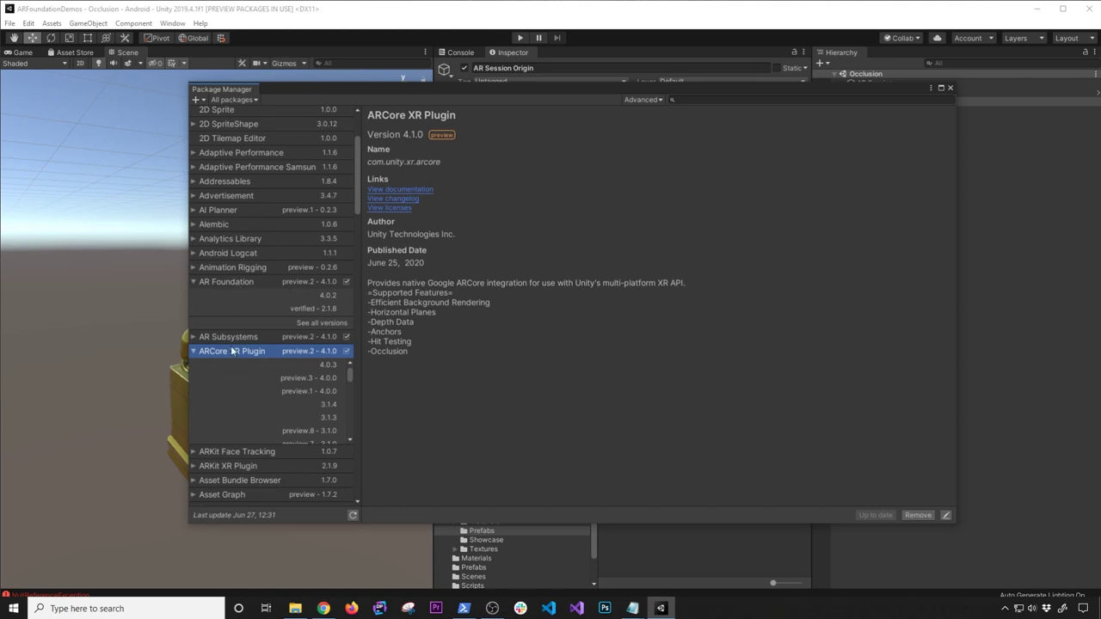
left_click(951, 89)
Step: Open File > Build Settings, showing Android with Scenes/Occlusion in the build
left_click(10, 23)
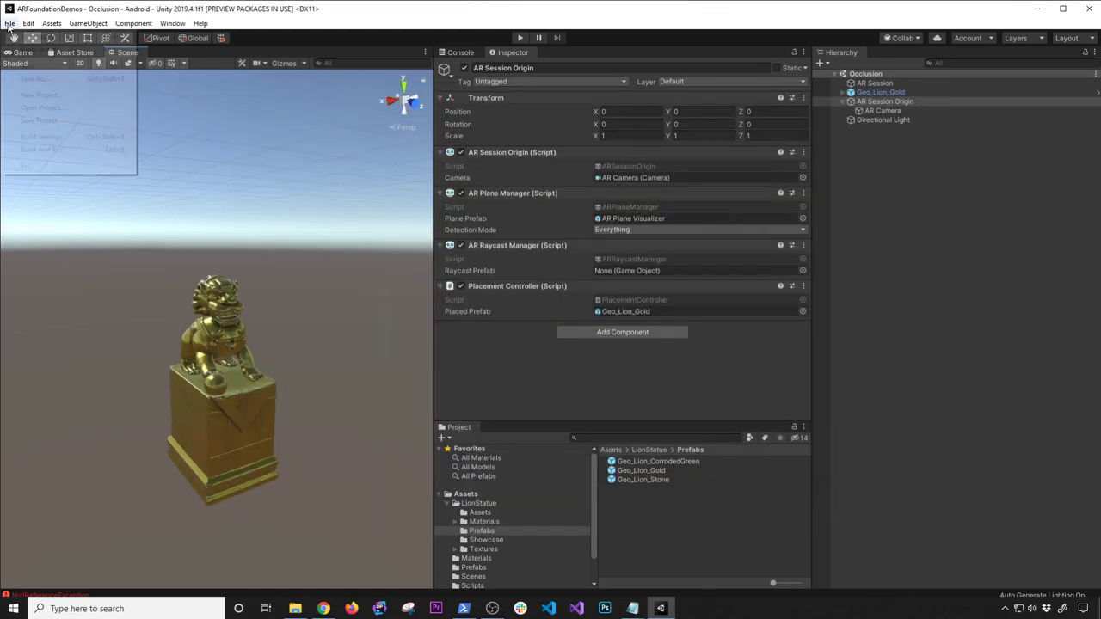
left_click(45, 137)
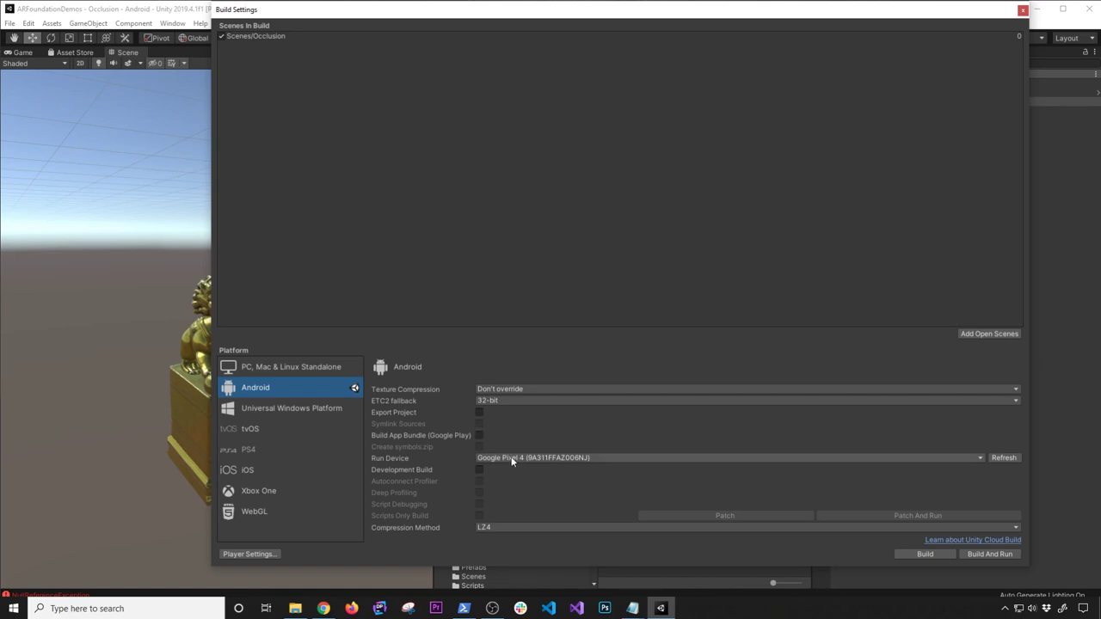
left_click(250, 554)
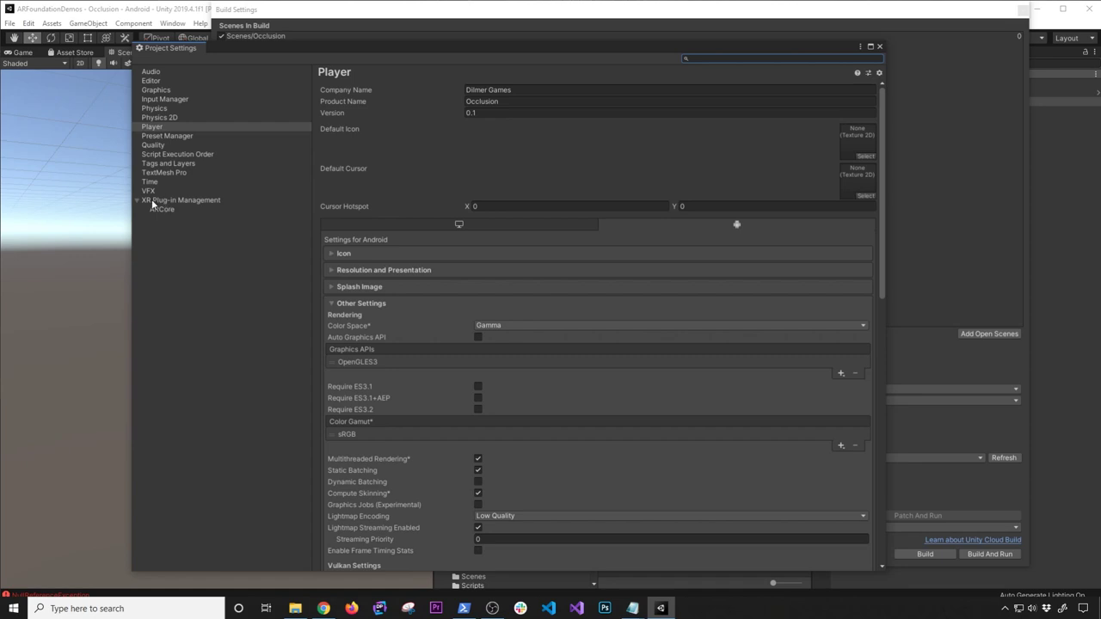
left_click(153, 200)
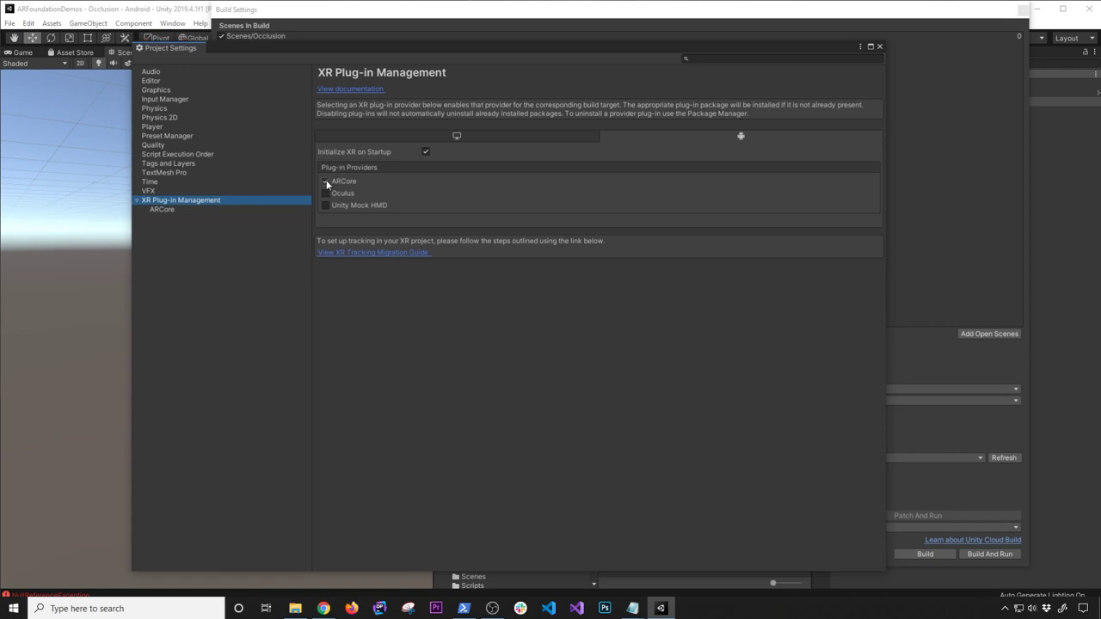
left_click(194, 208)
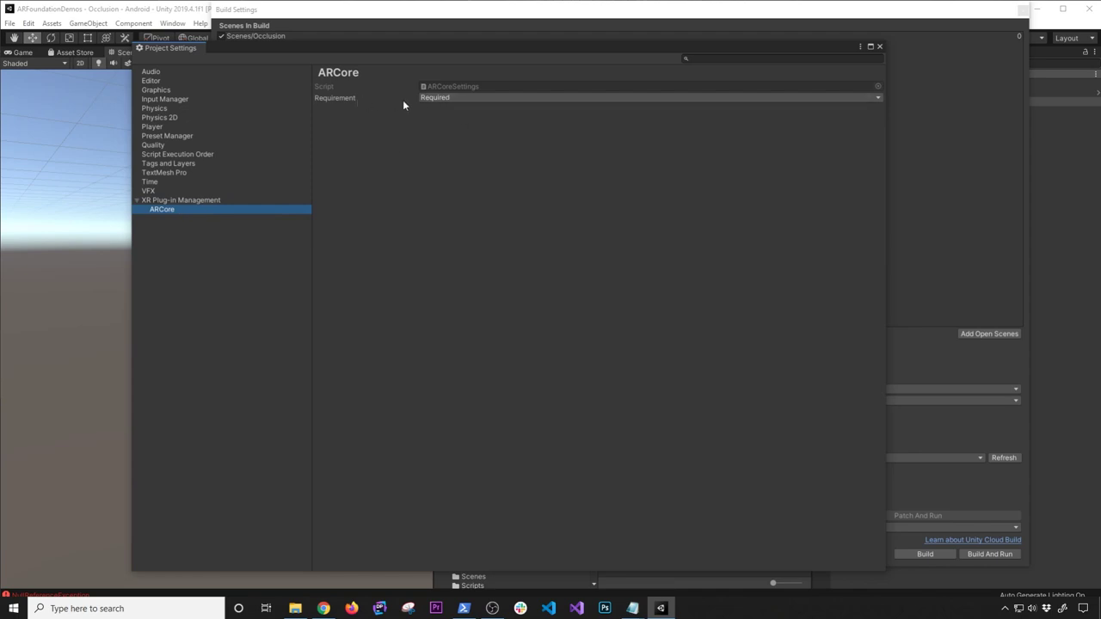
left_click(190, 192)
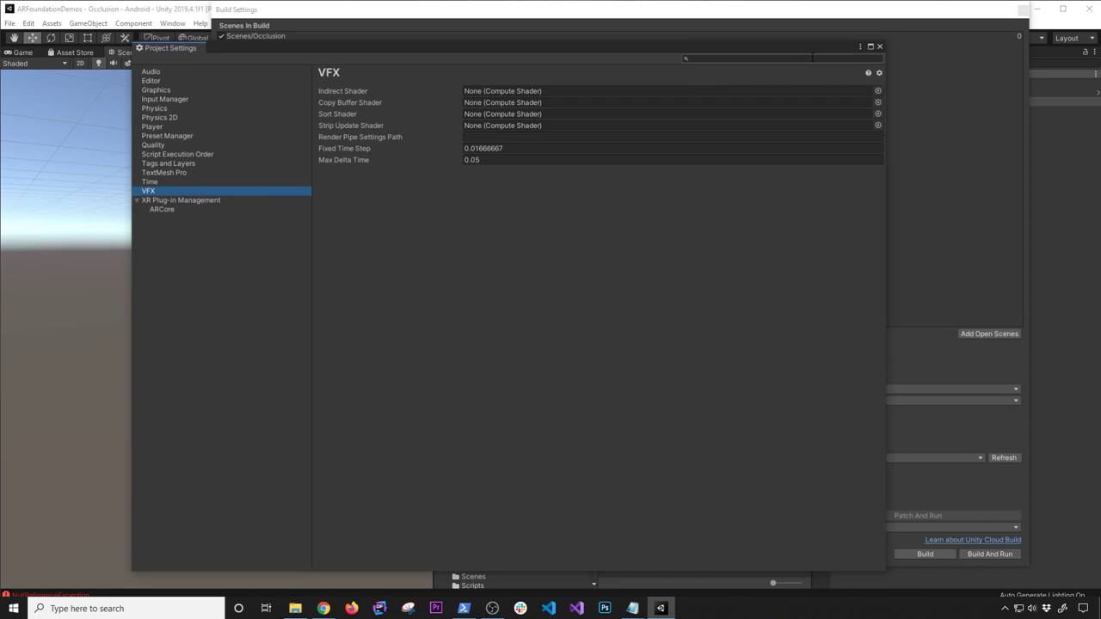
left_click(879, 46)
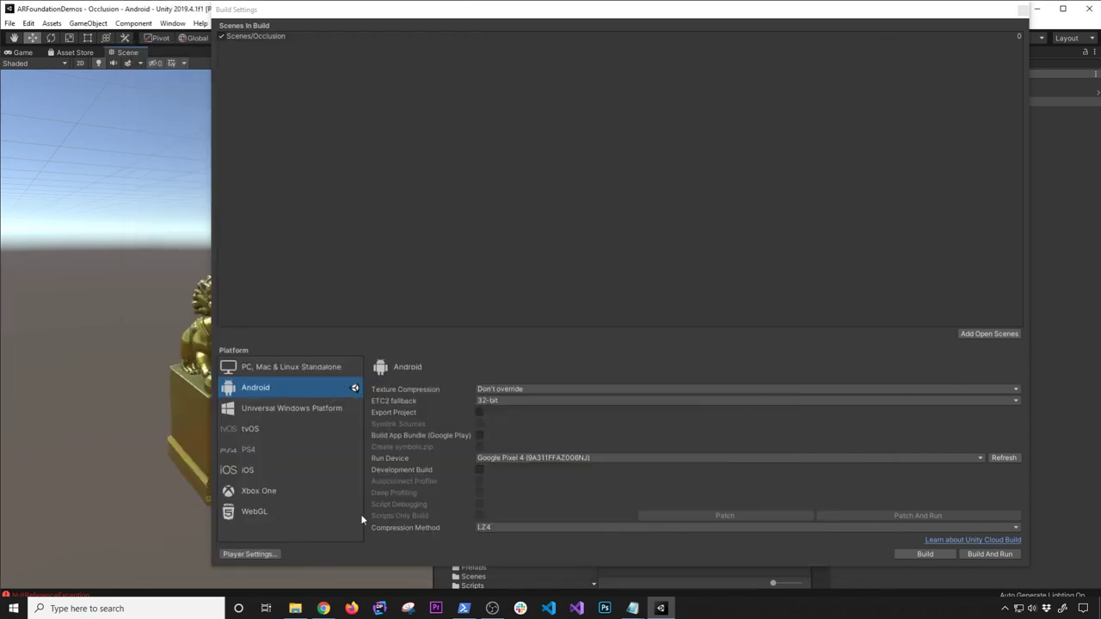
left_click(233, 555)
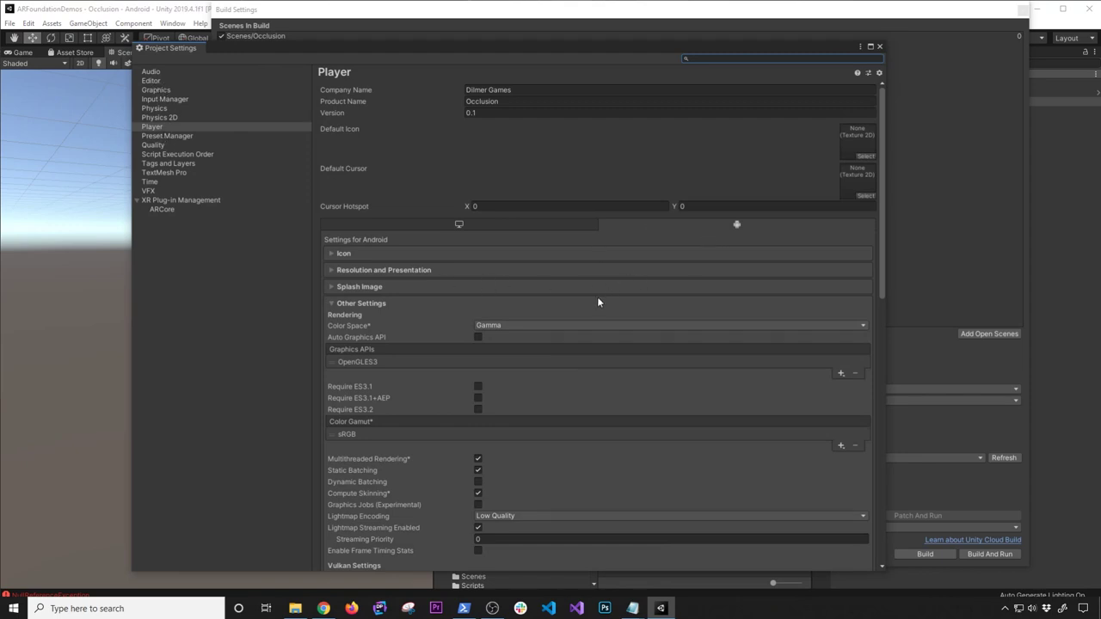
scroll(599, 298, "down", 2)
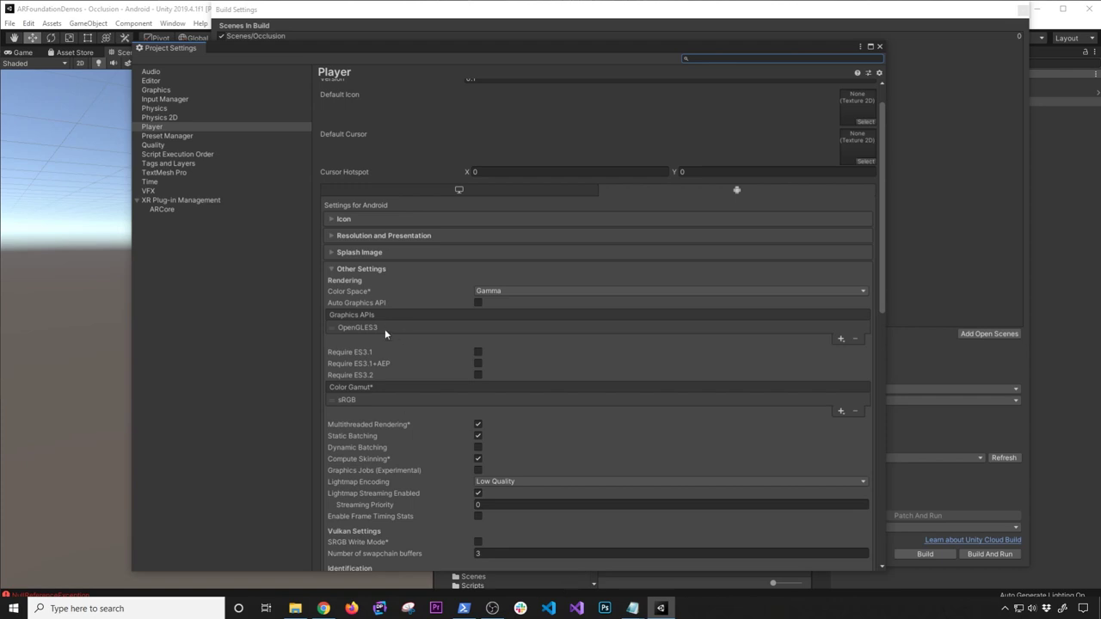
scroll(430, 364, "down", 4)
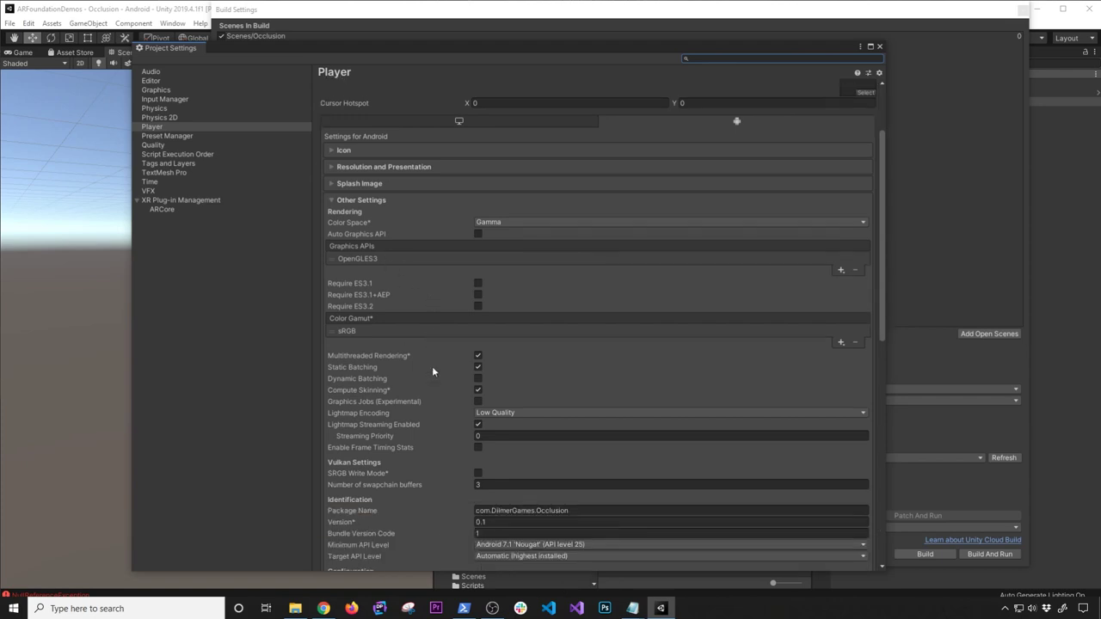
scroll(434, 377, "down", 1)
scroll(407, 361, "down", 2)
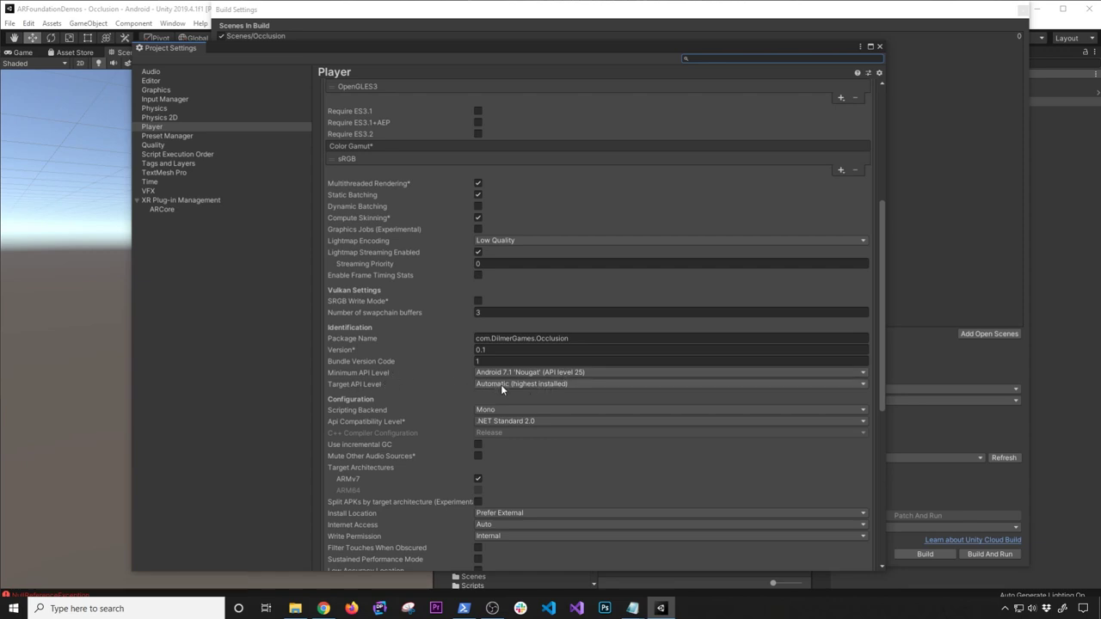
scroll(501, 384, "down", 6)
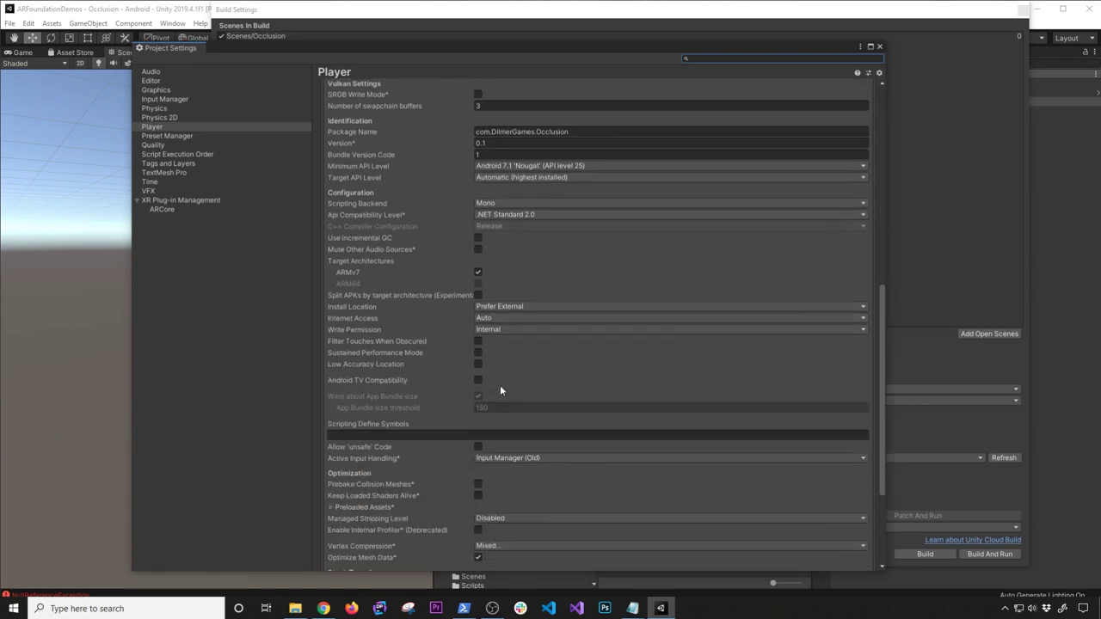
scroll(486, 258, "up", 6)
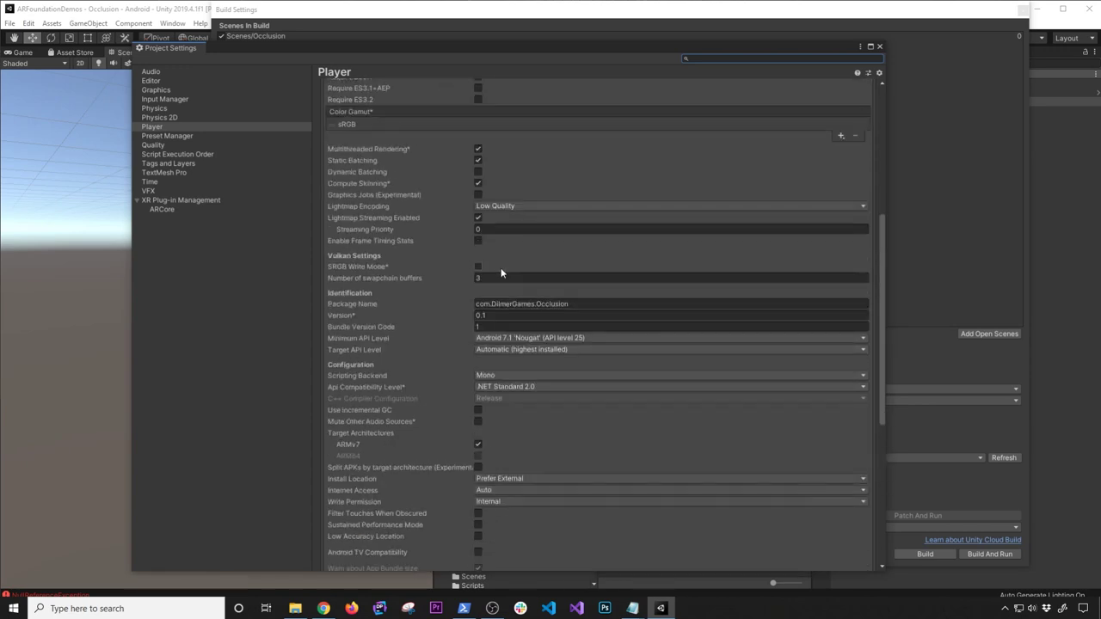
scroll(487, 239, "up", 8)
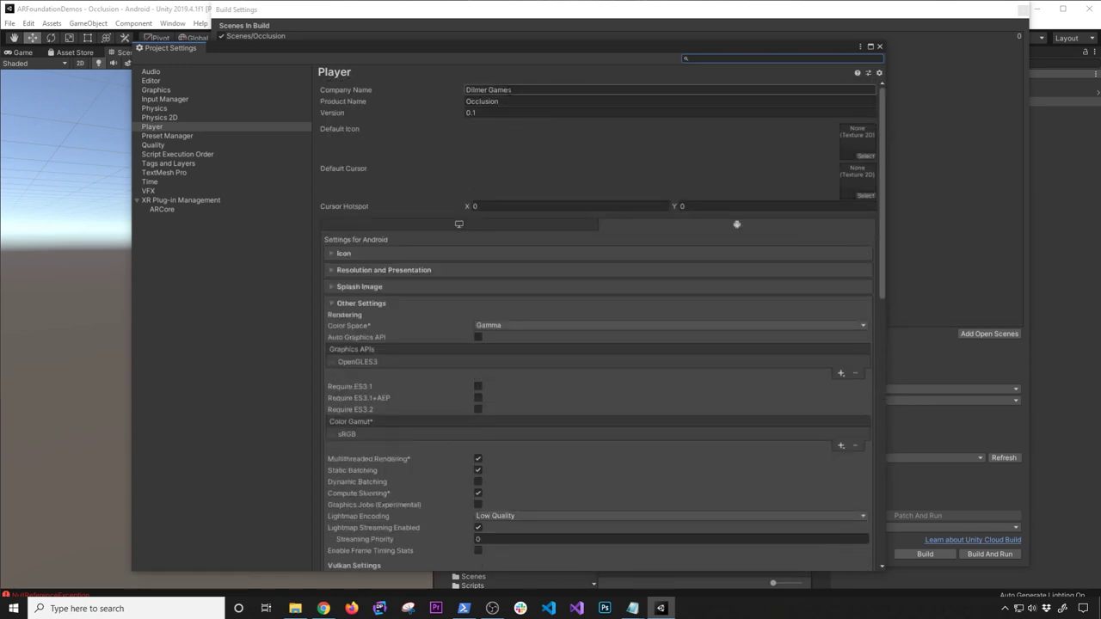
left_click(472, 90)
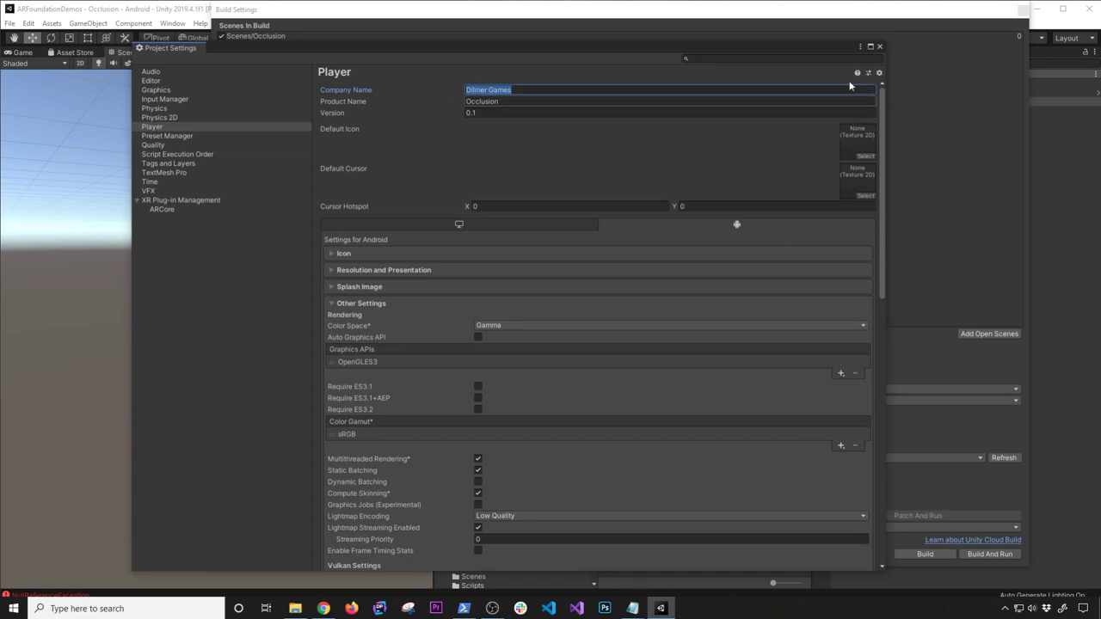
left_click(880, 47)
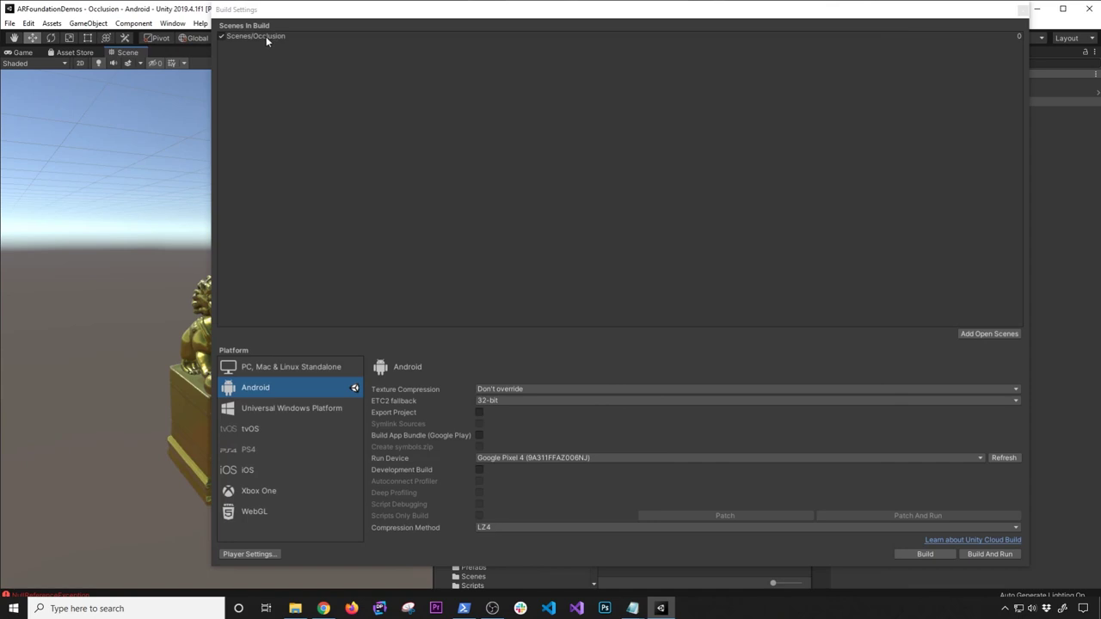
Step: Move the Build Settings window and keep Google Pixel 4 as the Run Device
left_click(284, 12)
left_click_drag(284, 12, 245, 19)
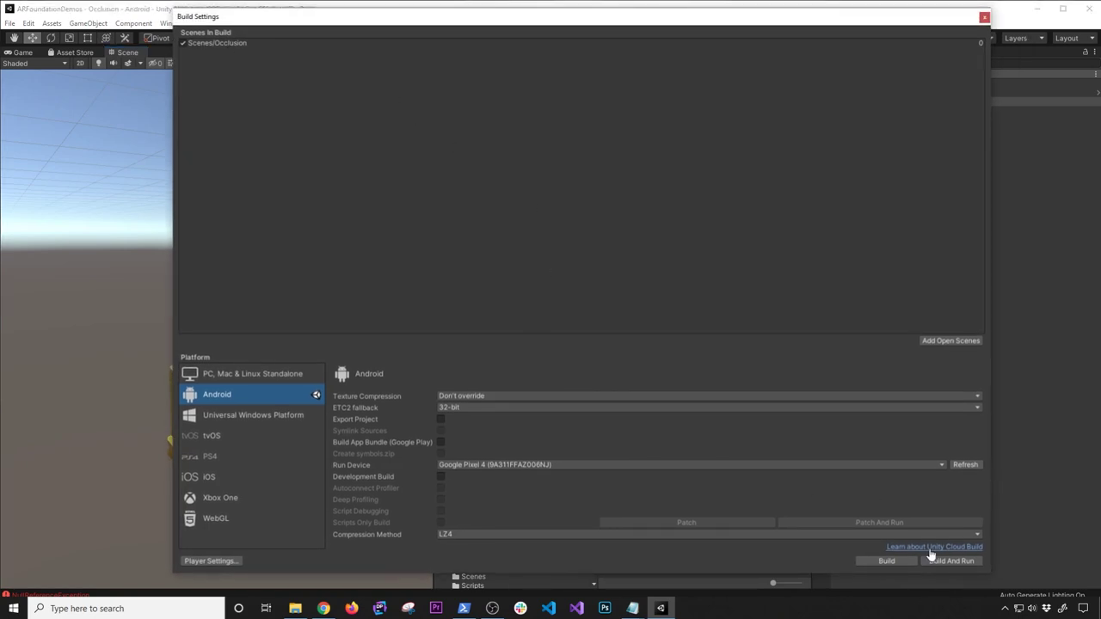
left_click(465, 465)
left_click(486, 504)
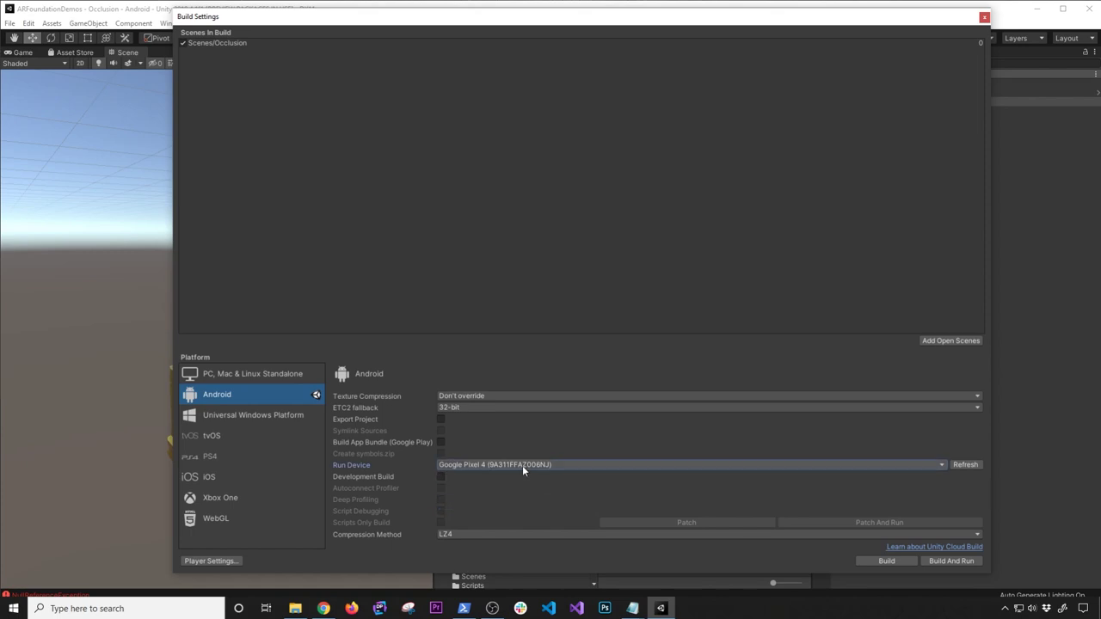
Step: Start the APK build, cancel the save dialog, and close Build Settings
left_click(886, 561)
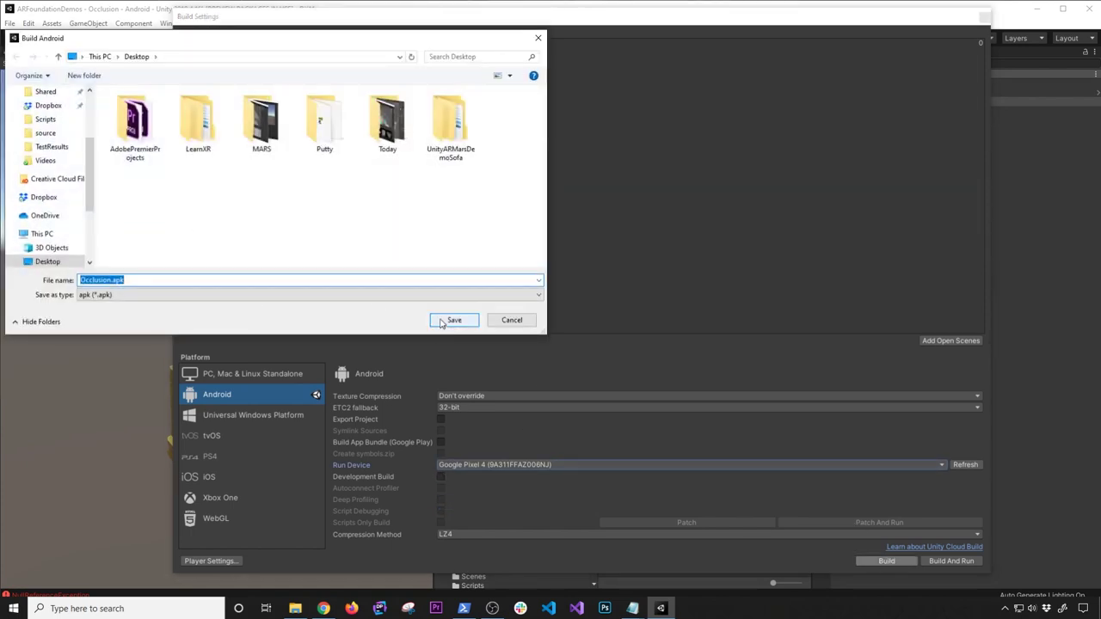
left_click(519, 321)
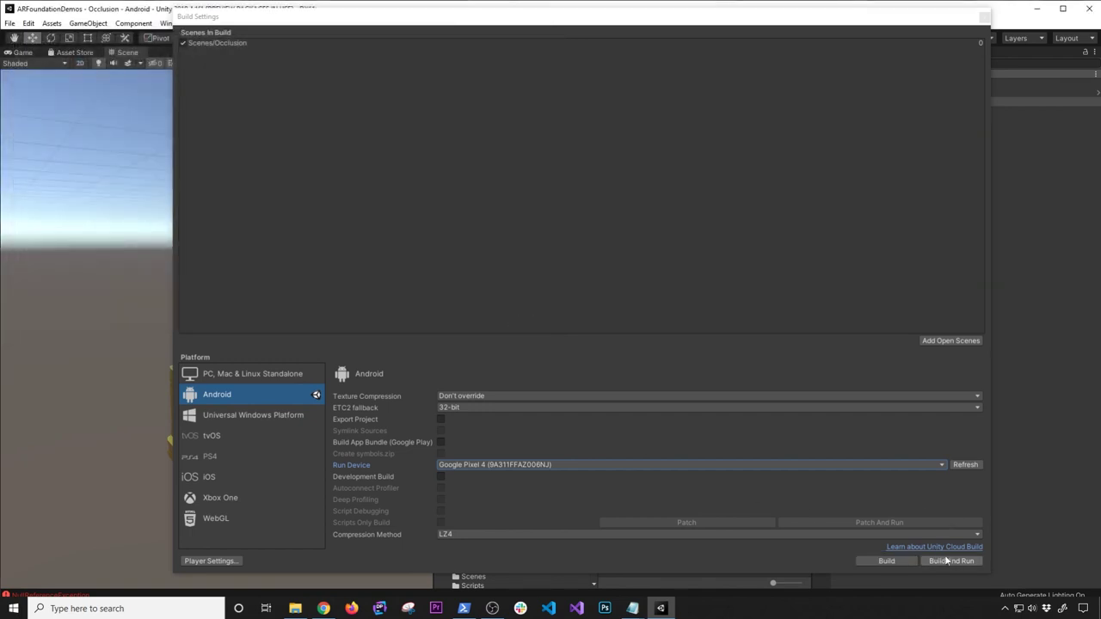
left_click(984, 18)
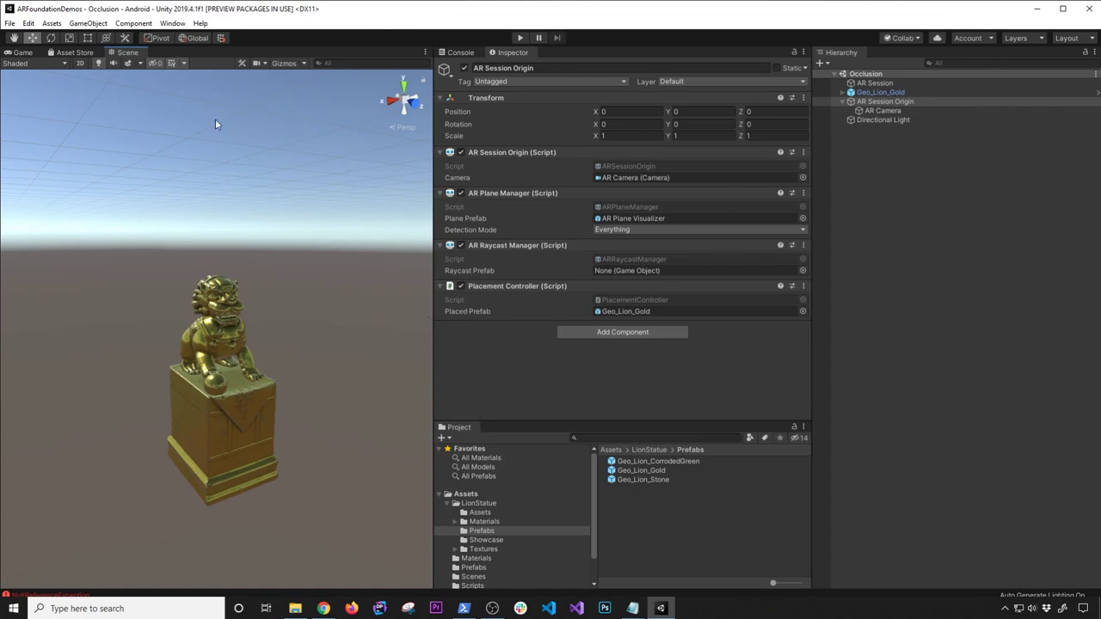
left_click(324, 608)
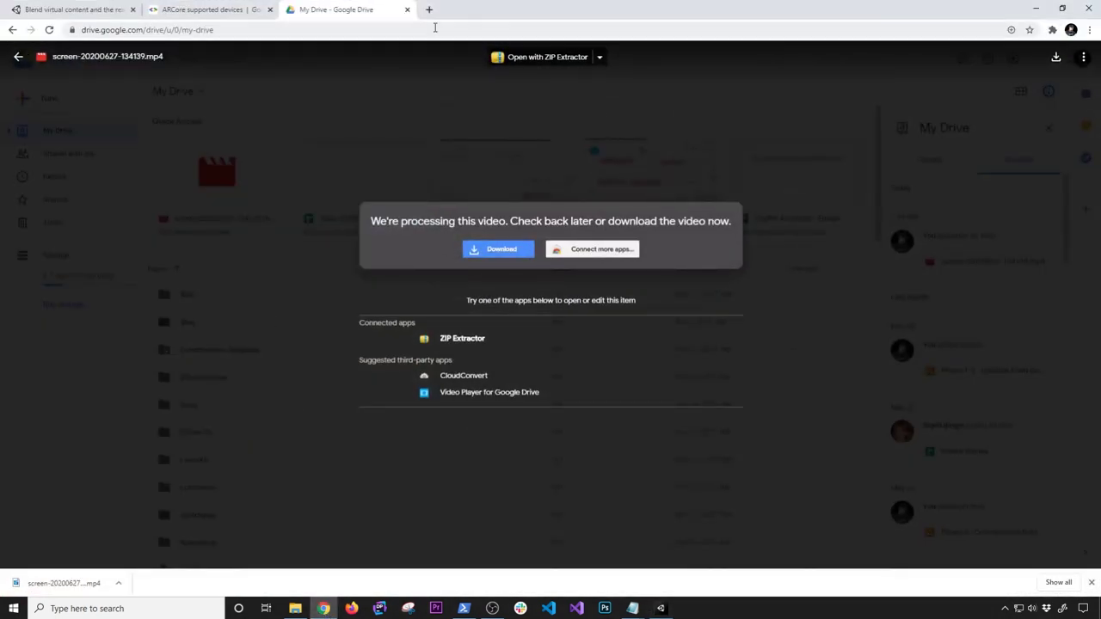
Step: Close the Google Drive tab and select the supported devices page address
left_click(407, 10)
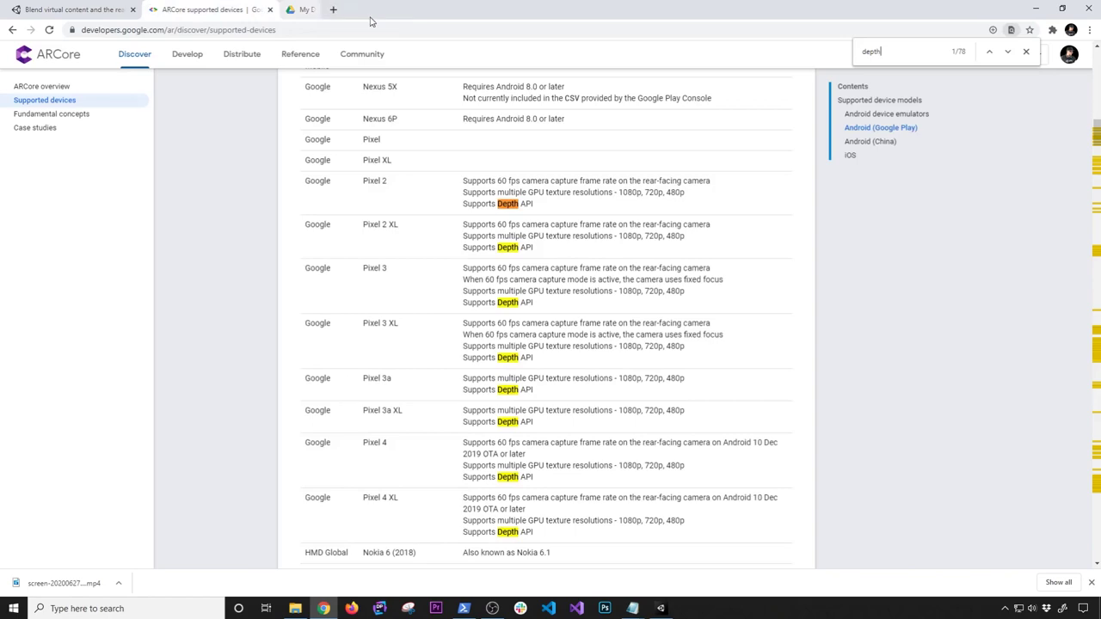
left_click(176, 34)
key("ctrl+c")
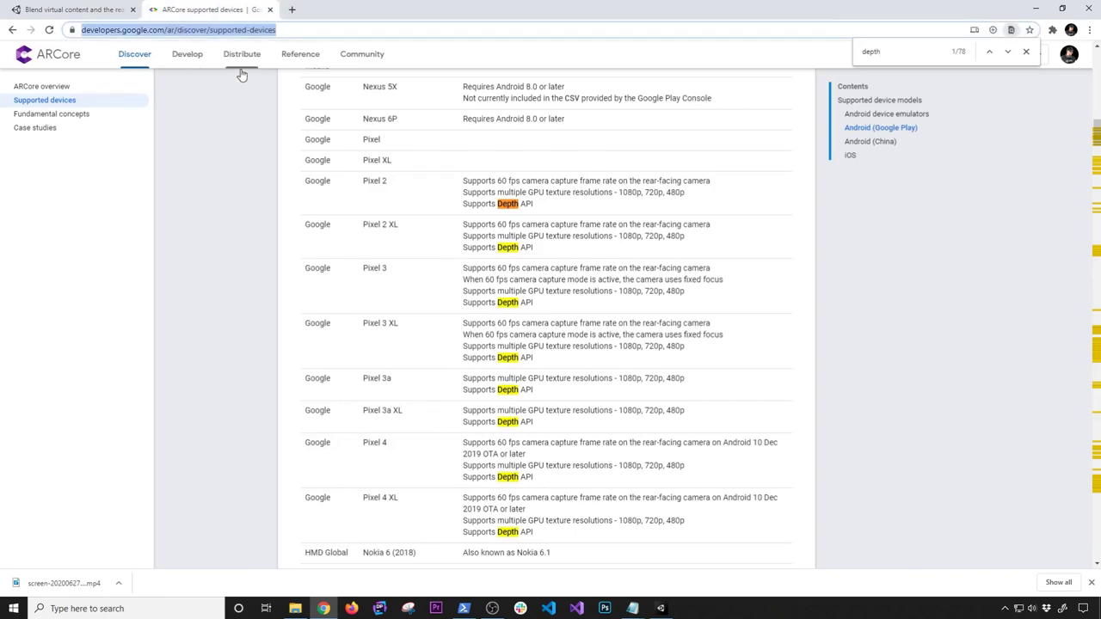
scroll(232, 89, "up", 12)
scroll(231, 89, "up", 5)
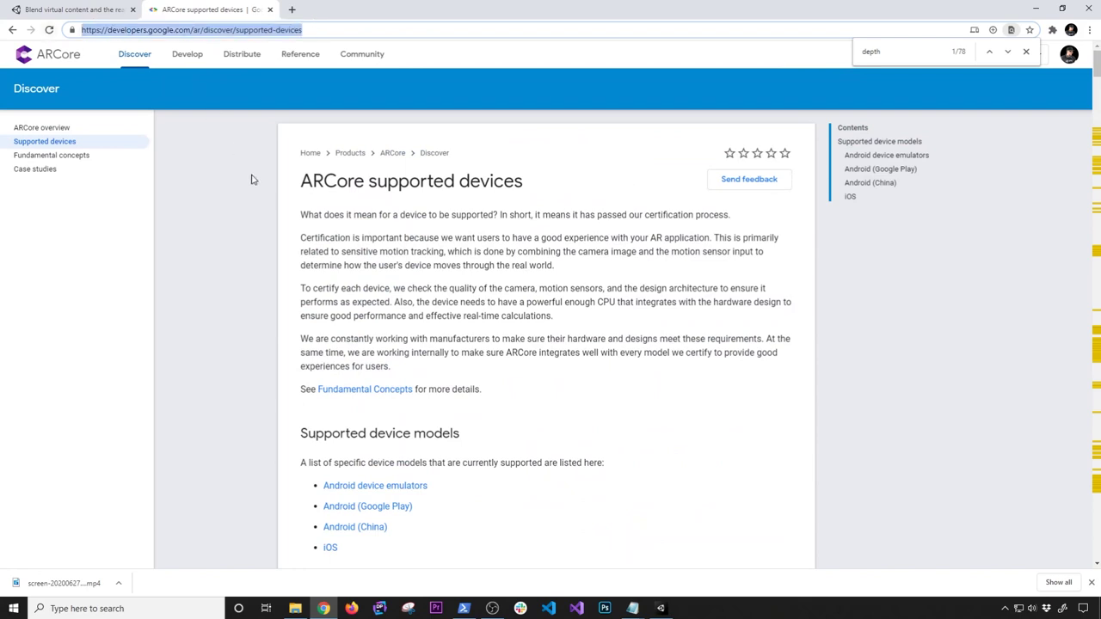
Step: Paste the supported devices page address into Notepad, then return to the docs
left_click(210, 605)
type("no")
key("Return")
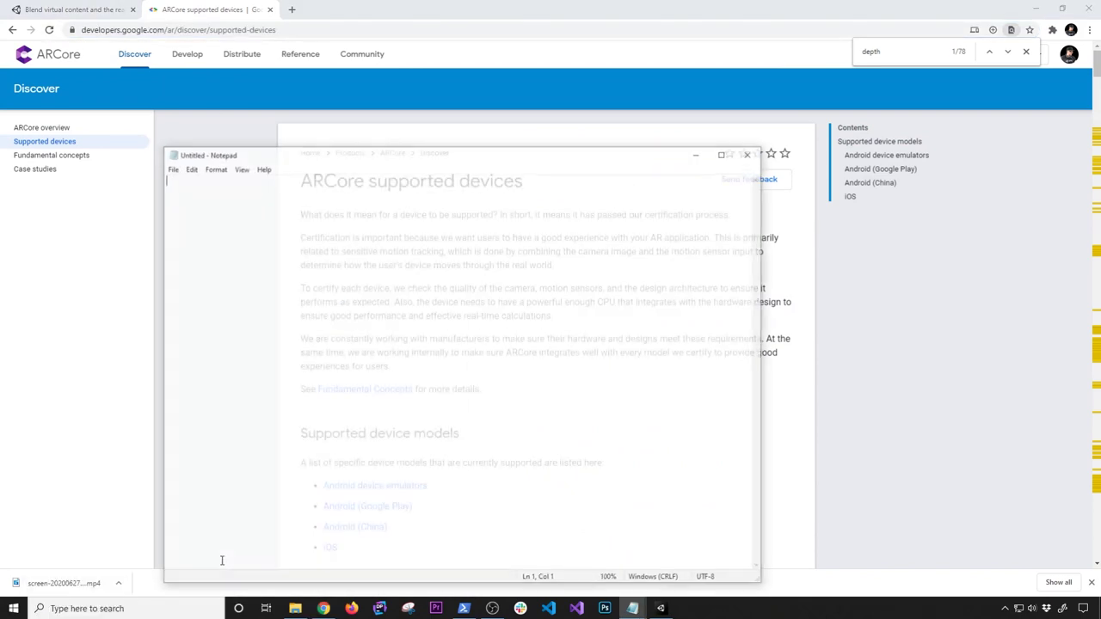
key("ctrl+v")
left_click(698, 153)
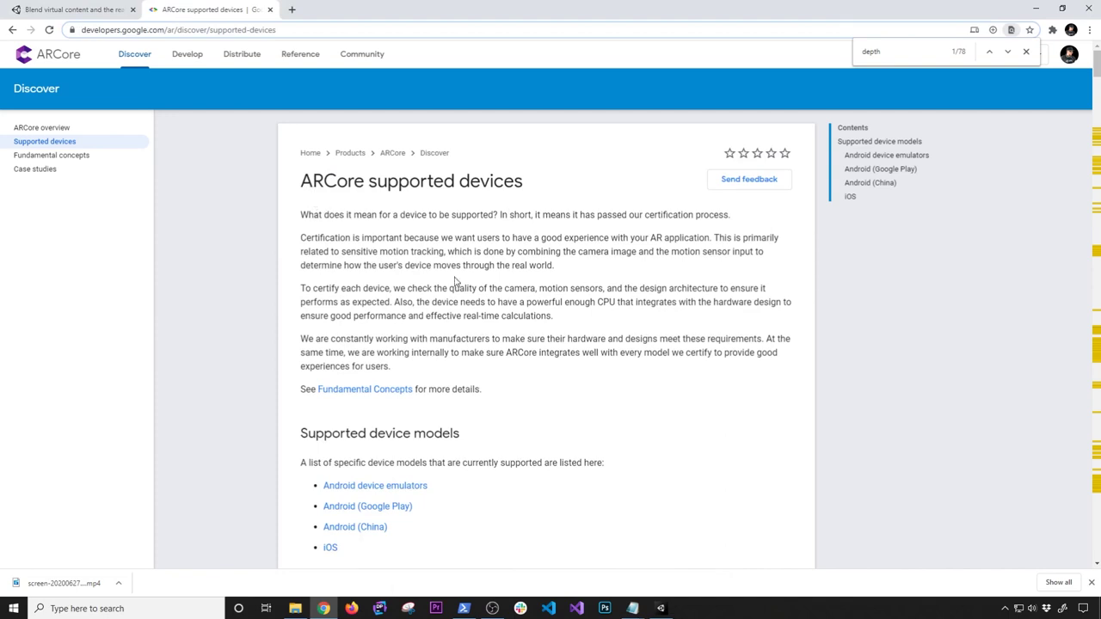
Step: Search the supported devices page for 'Depth' to highlight Depth API devices
scroll(464, 287, "down", 2)
scroll(465, 287, "up", 2)
key("Escape")
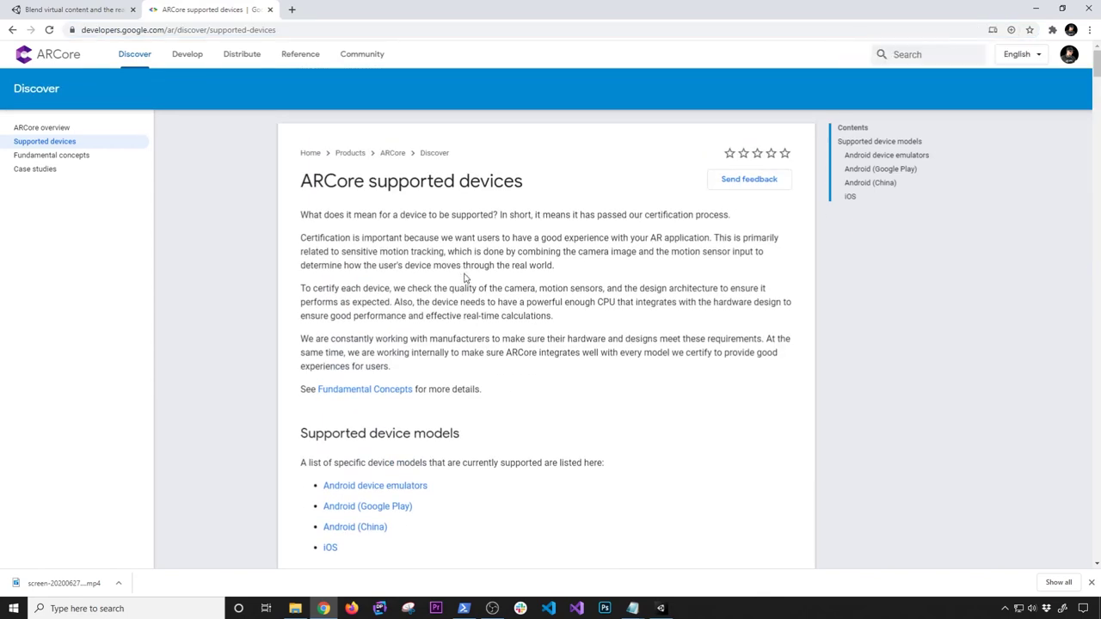
key("ctrl+f")
type("Depth")
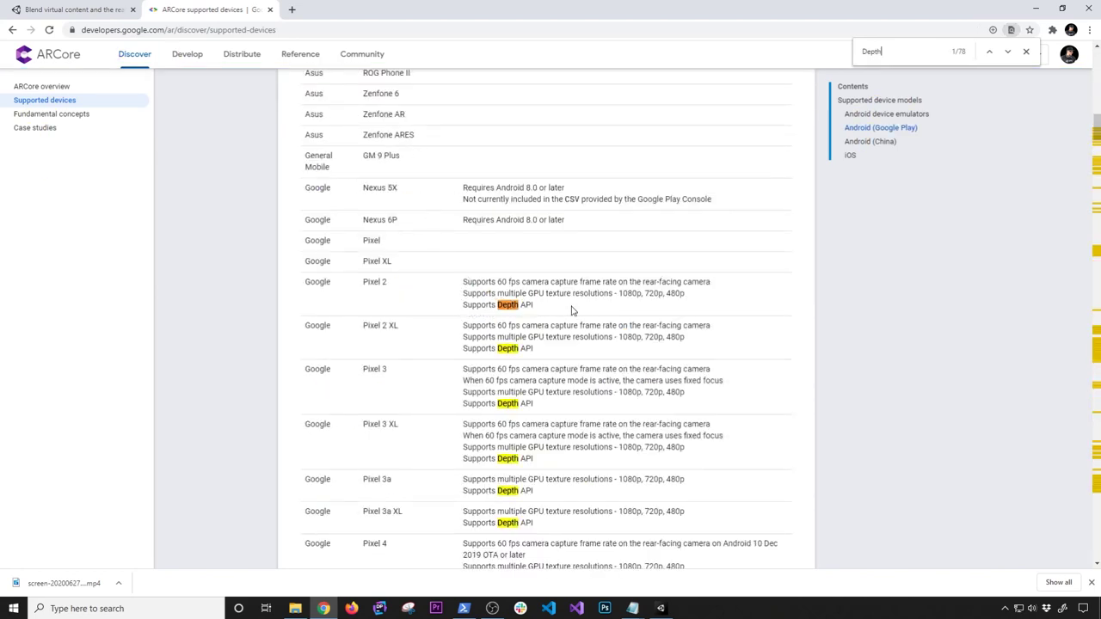
Step: Check Depth API support in the device table and select the Google Pixel 4 row
scroll(534, 314, "down", 1)
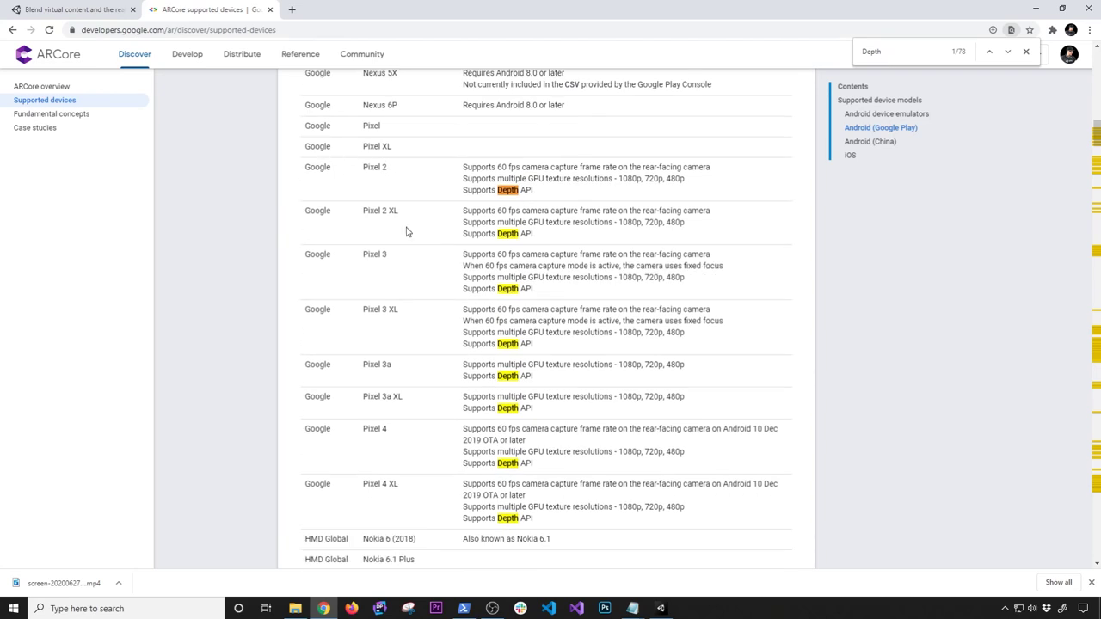
left_click_drag(311, 440, 413, 439)
scroll(534, 462, "down", 1)
scroll(550, 357, "down", 4)
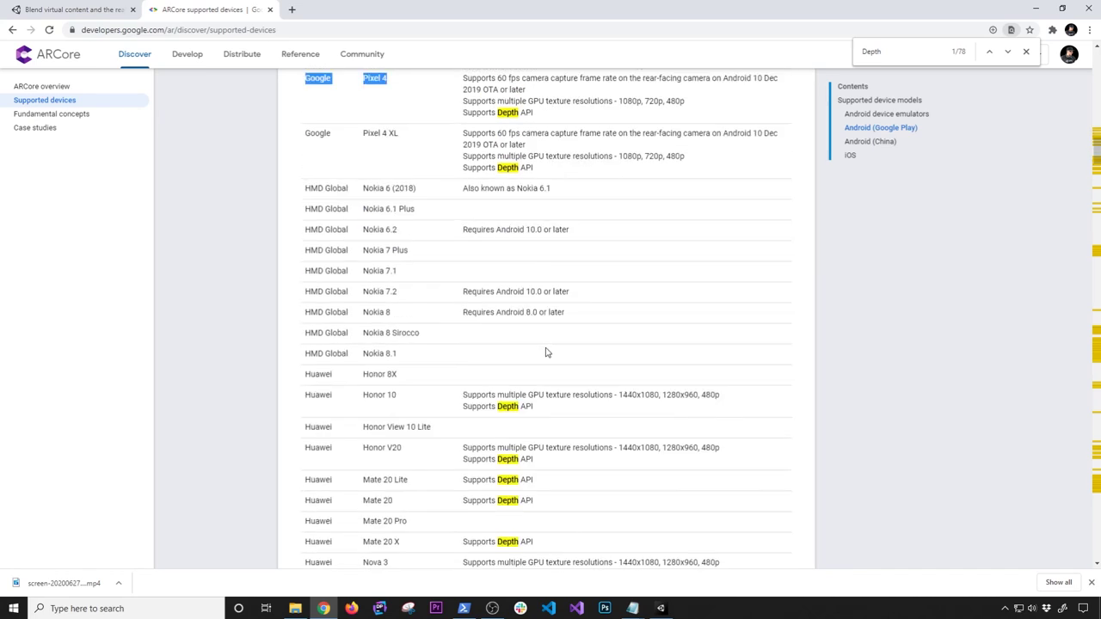
scroll(551, 359, "up", 2)
scroll(310, 343, "down", 7)
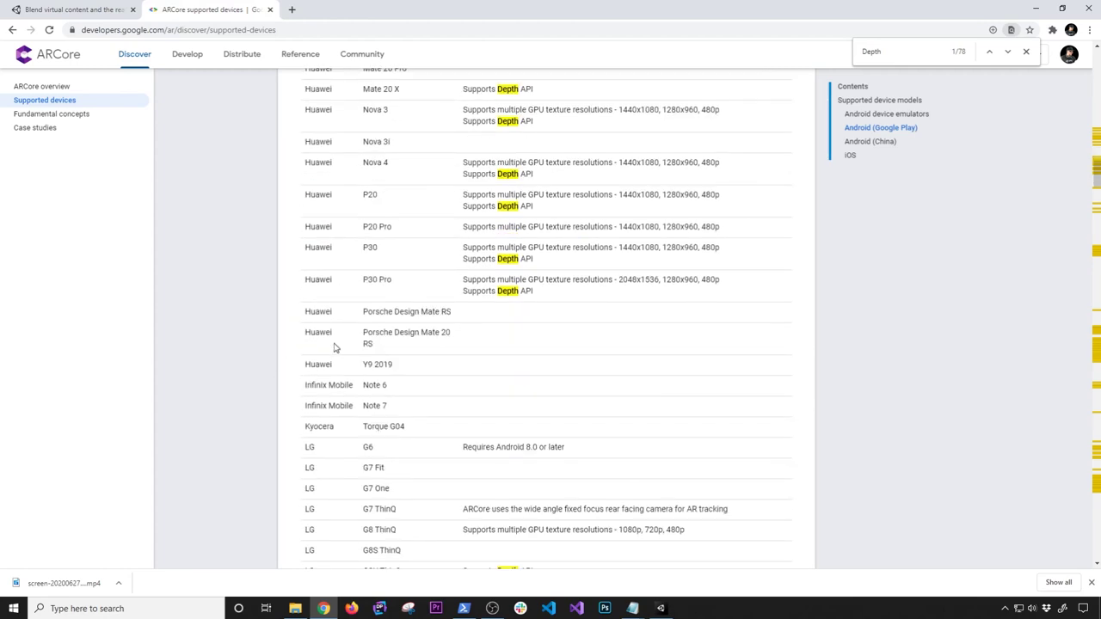
scroll(338, 344, "down", 3)
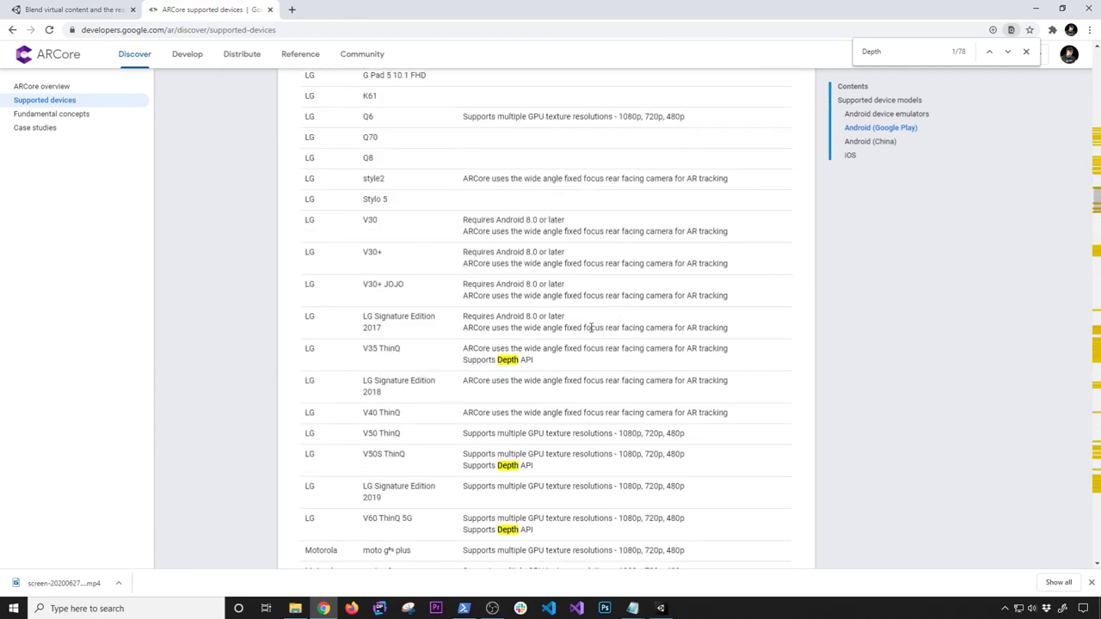
scroll(583, 329, "down", 10)
scroll(516, 276, "down", 2)
scroll(447, 241, "up", 3)
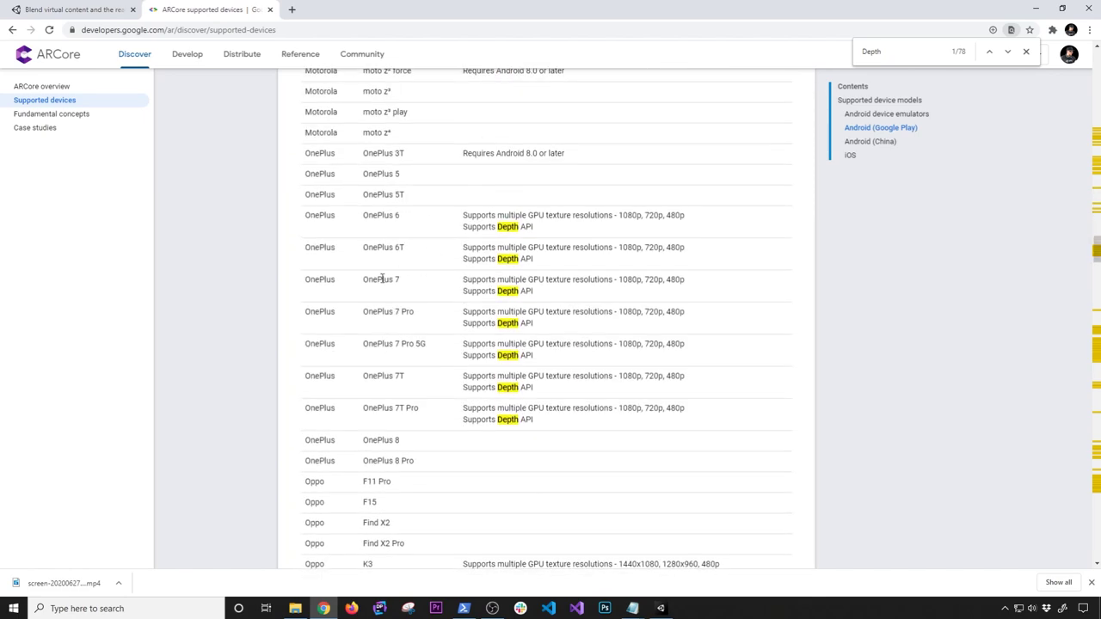
scroll(508, 229, "up", 10)
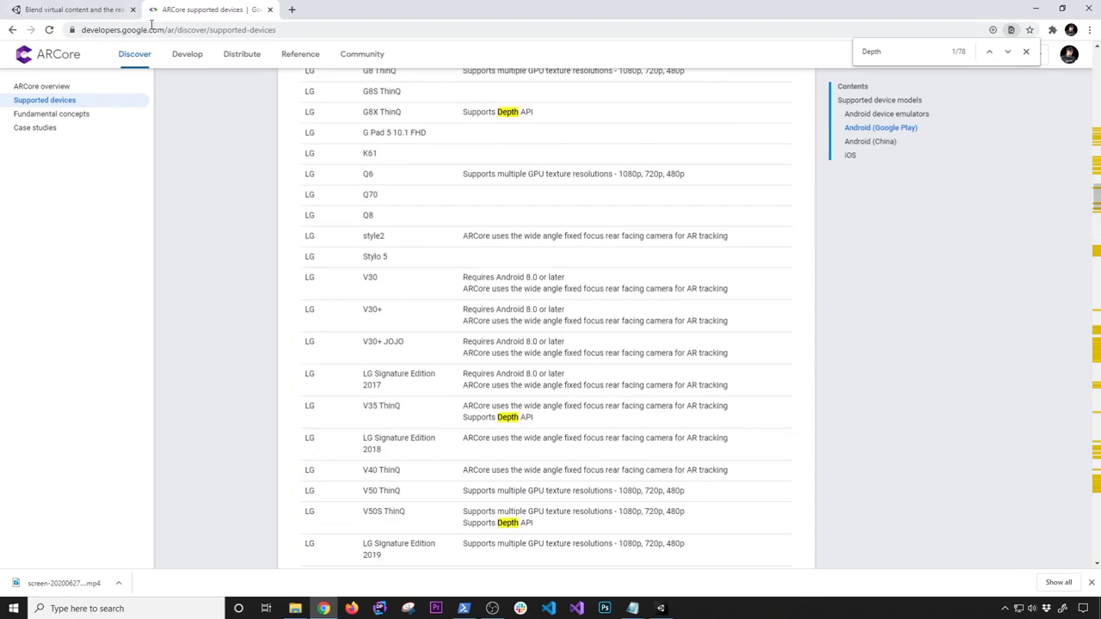
Step: Scroll up to the Android minSdkVersion requirements, then return to Unity
left_click(152, 30)
scroll(555, 258, "up", 10)
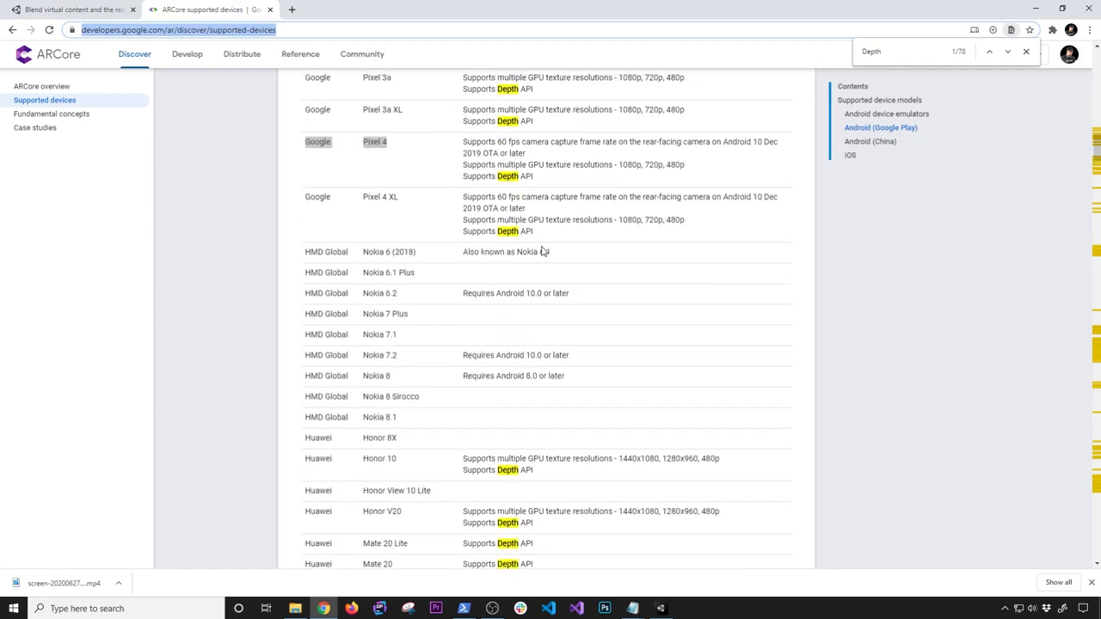
scroll(544, 252, "up", 4)
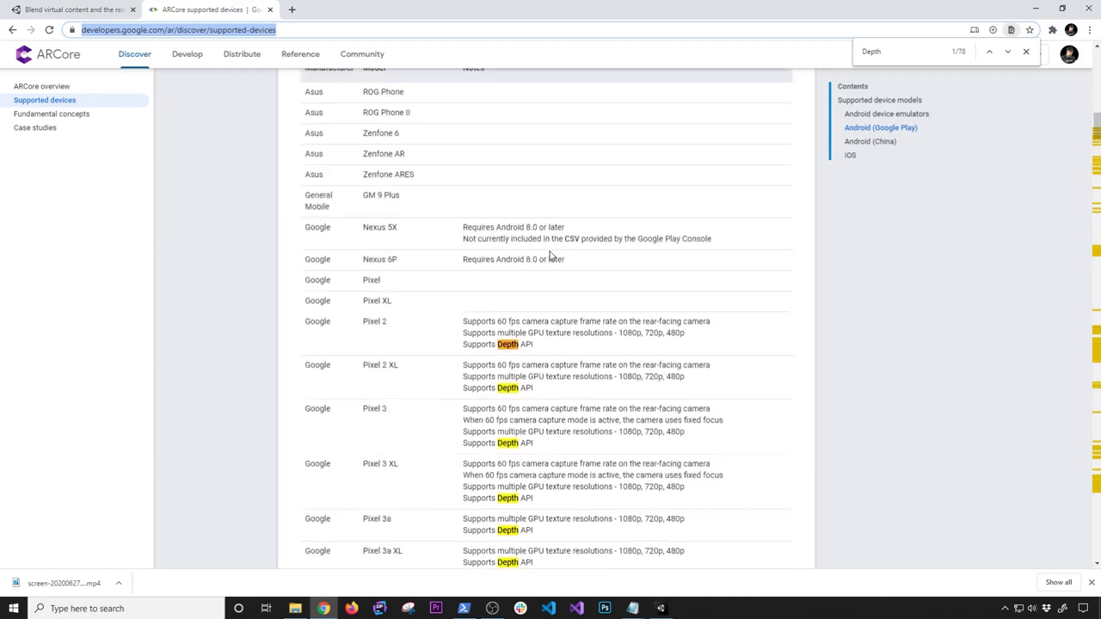
scroll(542, 252, "up", 4)
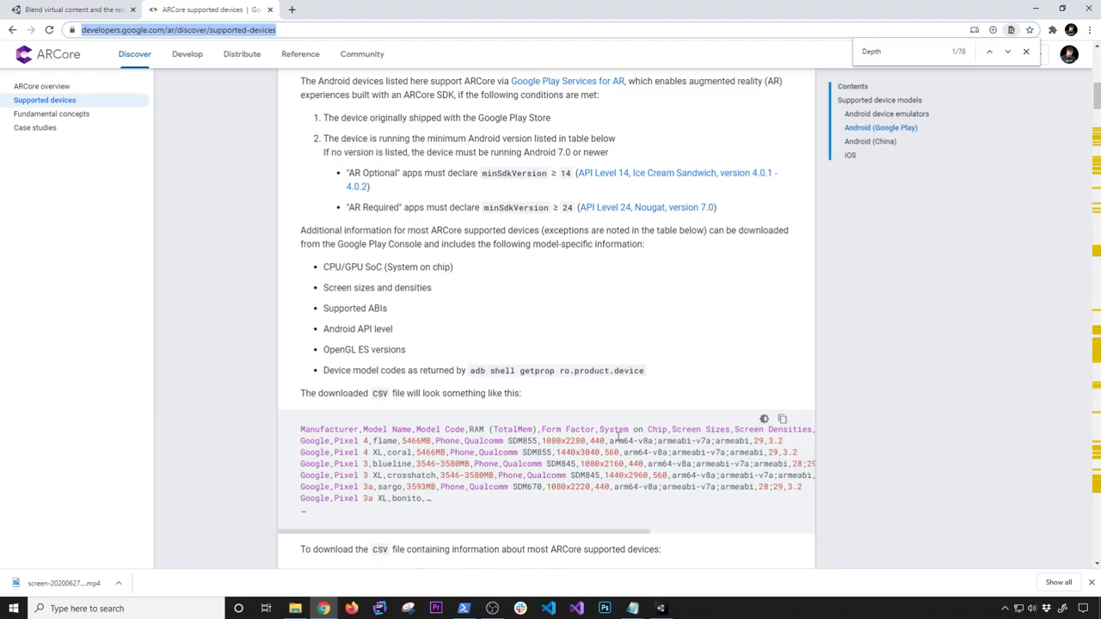
key("alt+Tab")
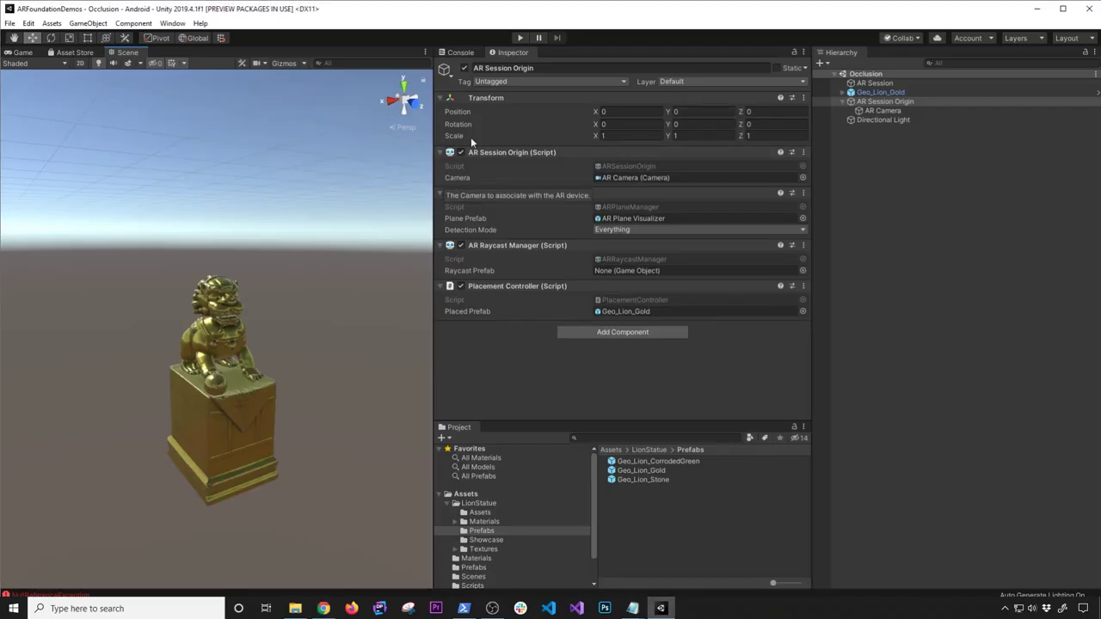